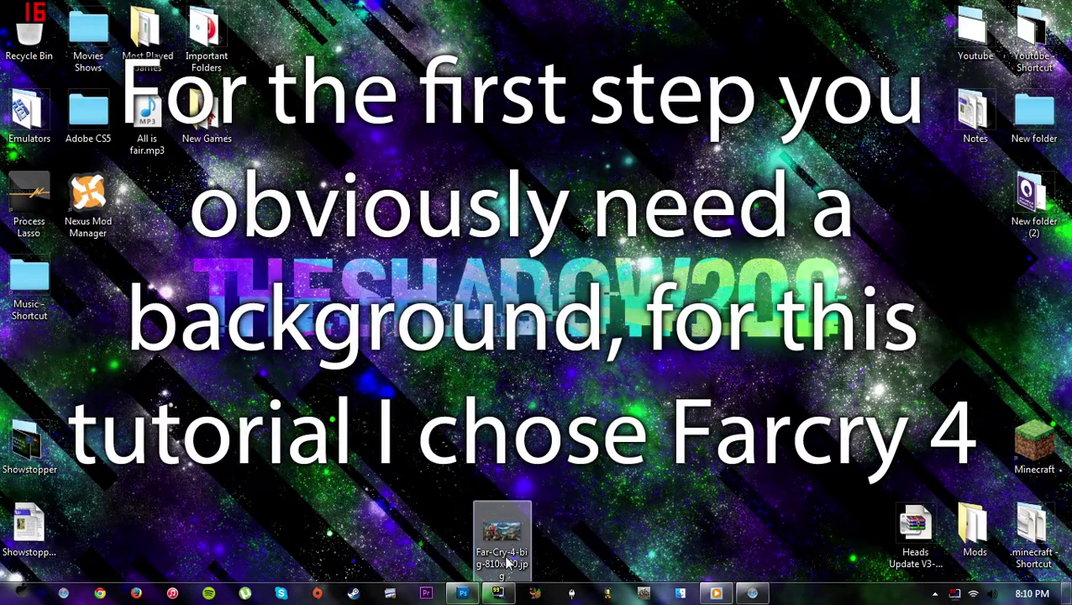
- Drag the Far-Cry-4 JPG from the desktop onto the Photoshop workspace to open it
mouse_move(508, 565)
left_mouse_down()
mouse_move(506, 520)
mouse_move(470, 597)
left_mouse_up()
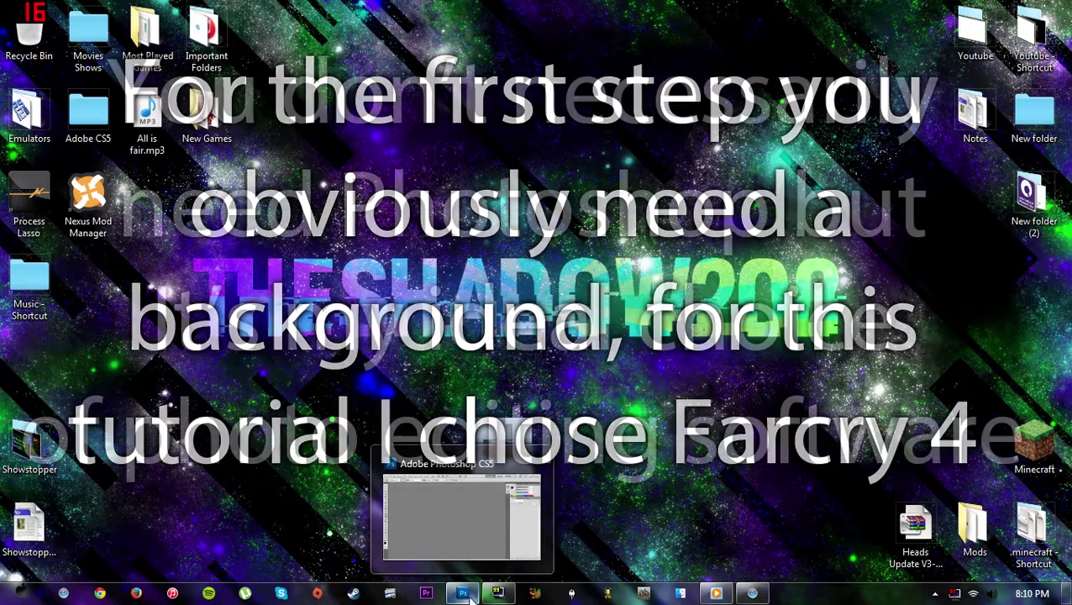
left_click_drag(470, 596, 463, 578)
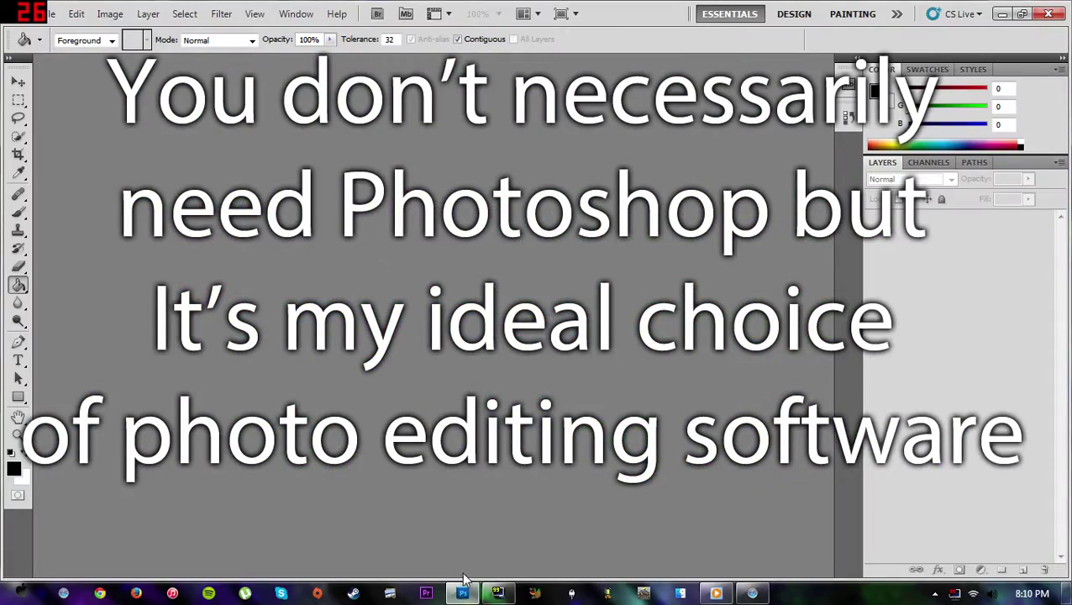
left_click_drag(477, 510, 460, 594)
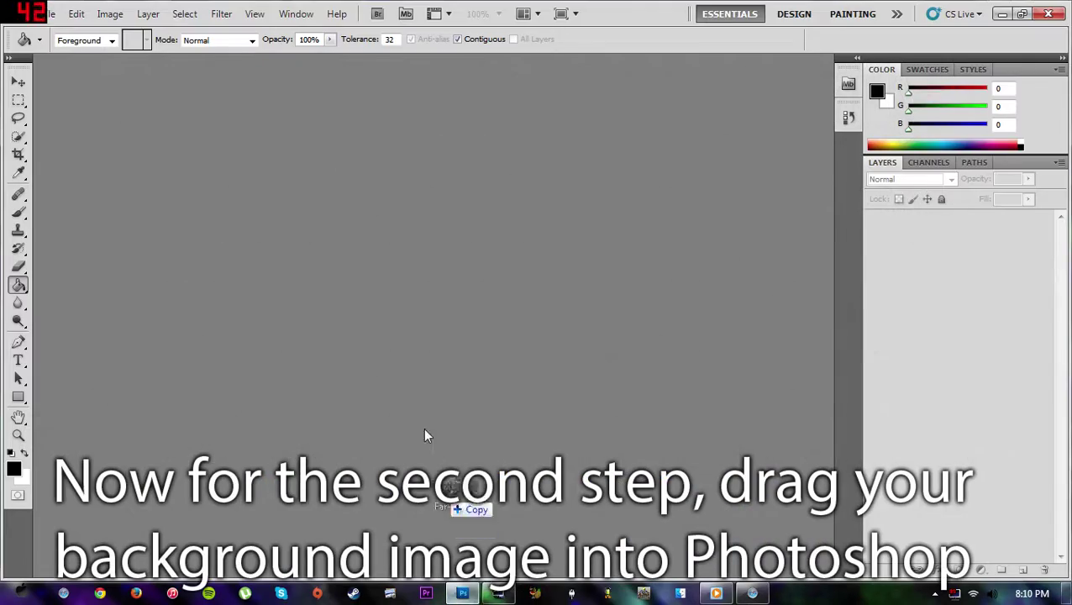
left_click_drag(461, 594, 390, 333)
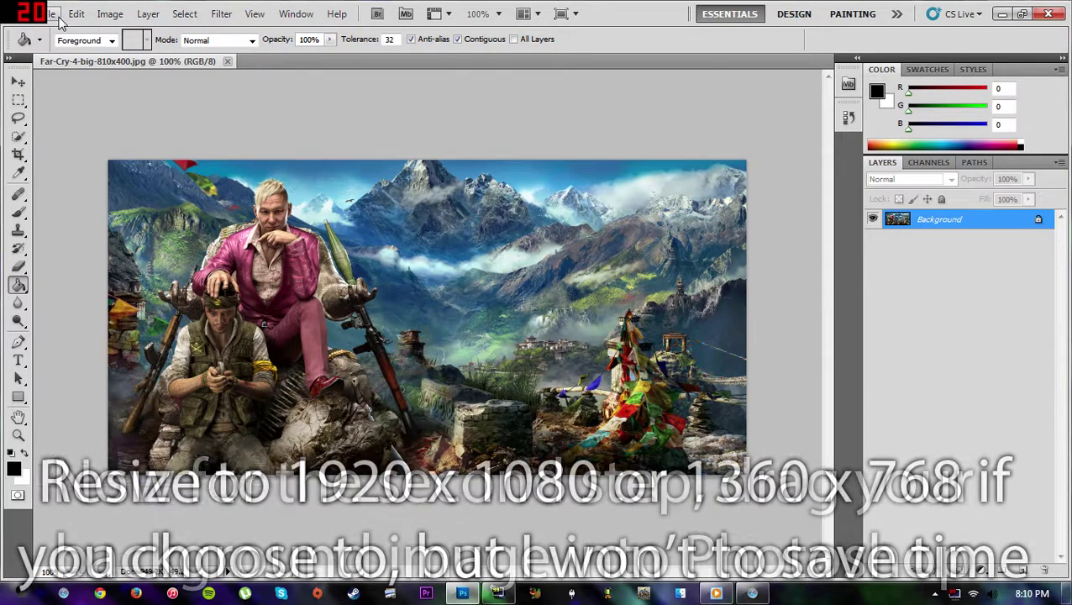
left_click(52, 14)
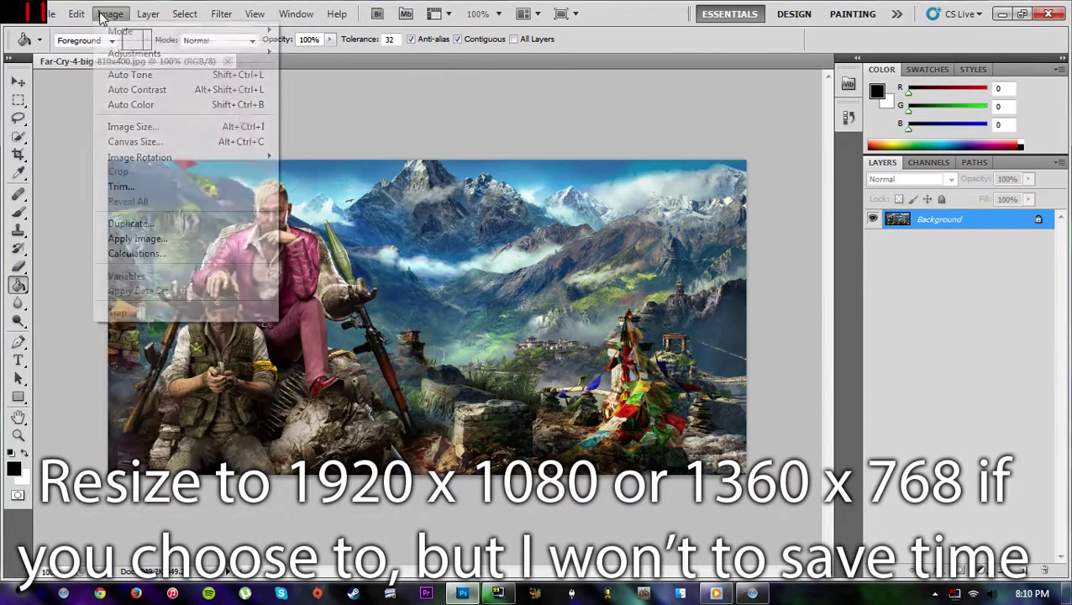
left_click(130, 126)
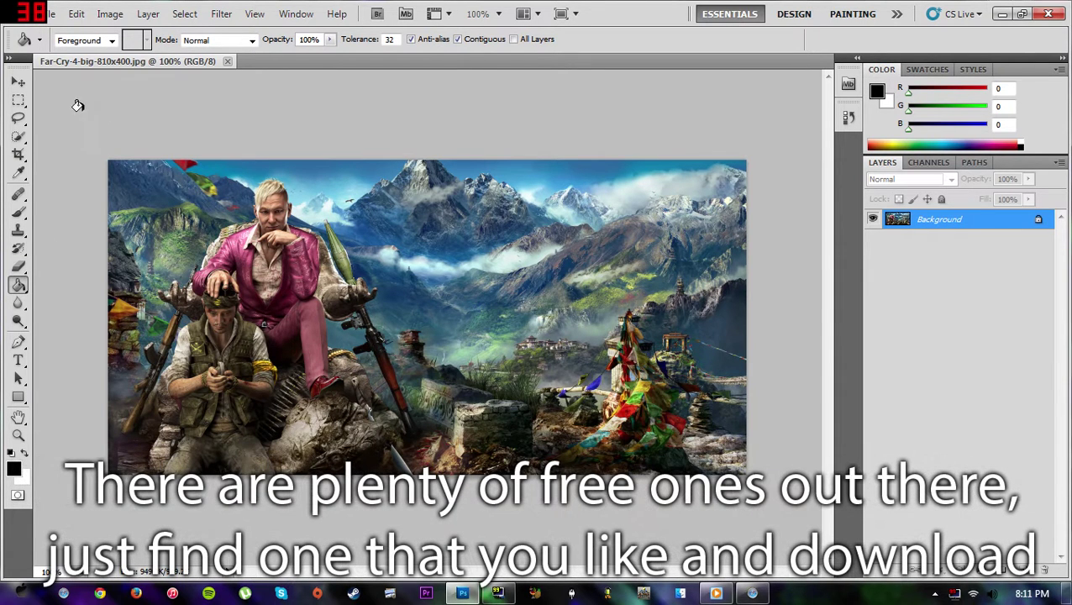
- Select the Type tool with the FarCry font
left_click(19, 359)
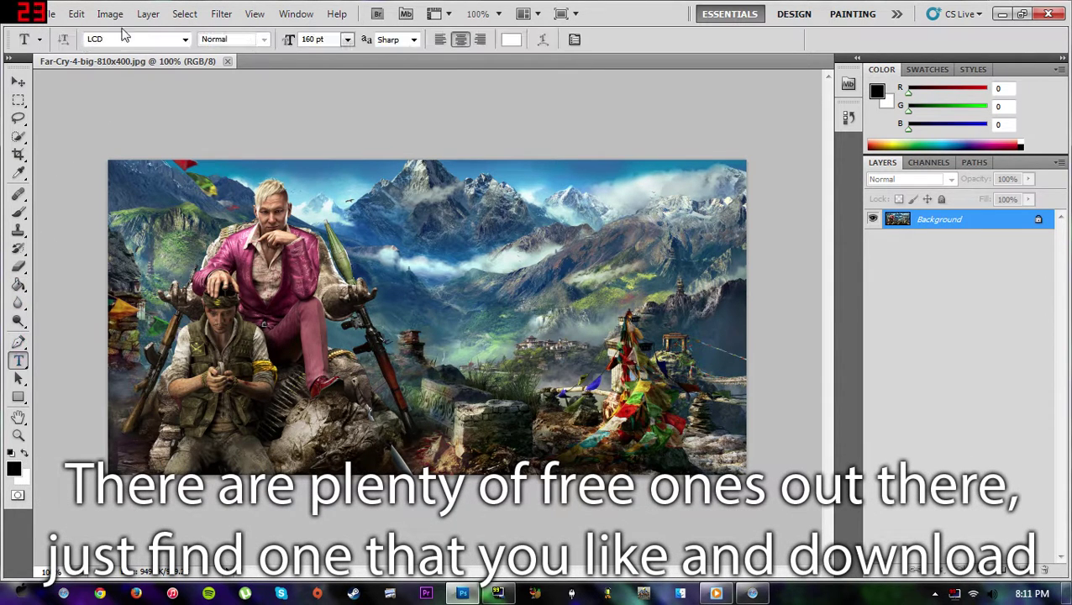
left_click(185, 40)
scroll(231, 165, "up", 1)
scroll(231, 168, "up", 2)
scroll(233, 184, "up", 2)
scroll(234, 210, "up", 3)
scroll(238, 231, "up", 2)
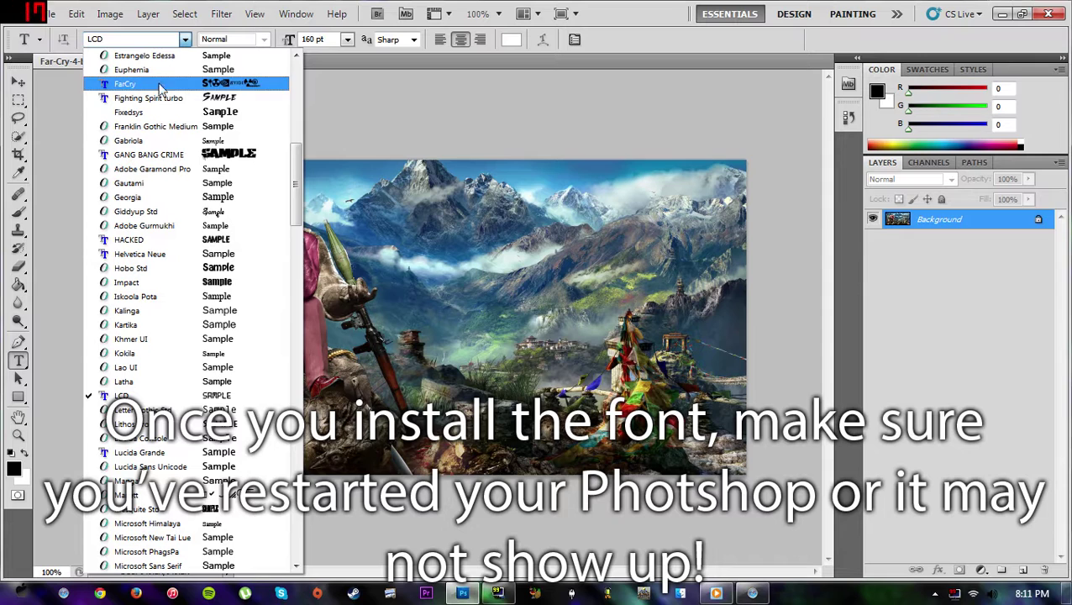
left_click(227, 84)
- Type the title 'Farcry' near the top of the image
left_click(388, 251)
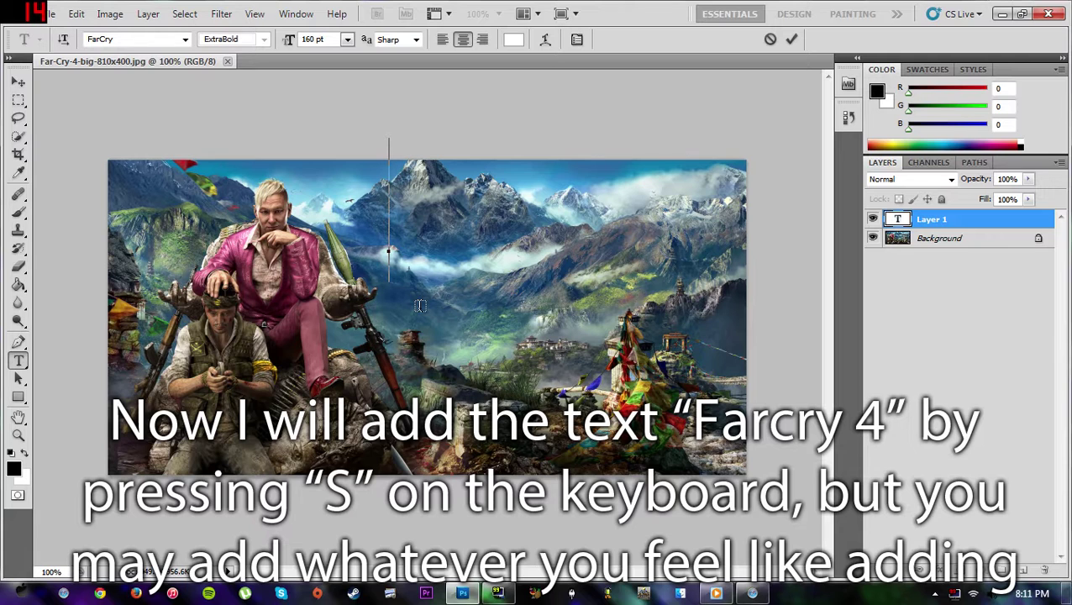
type("Farcry")
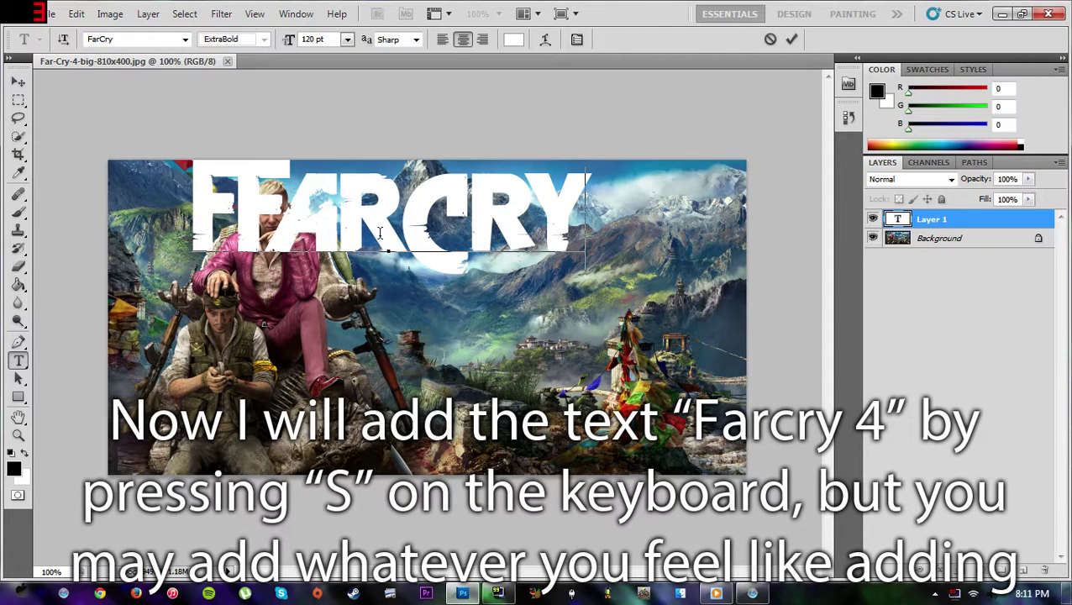
key("BackSpace")
key("BackSpace")
key("BackSpace")
key("BackSpace")
type("Farcry")
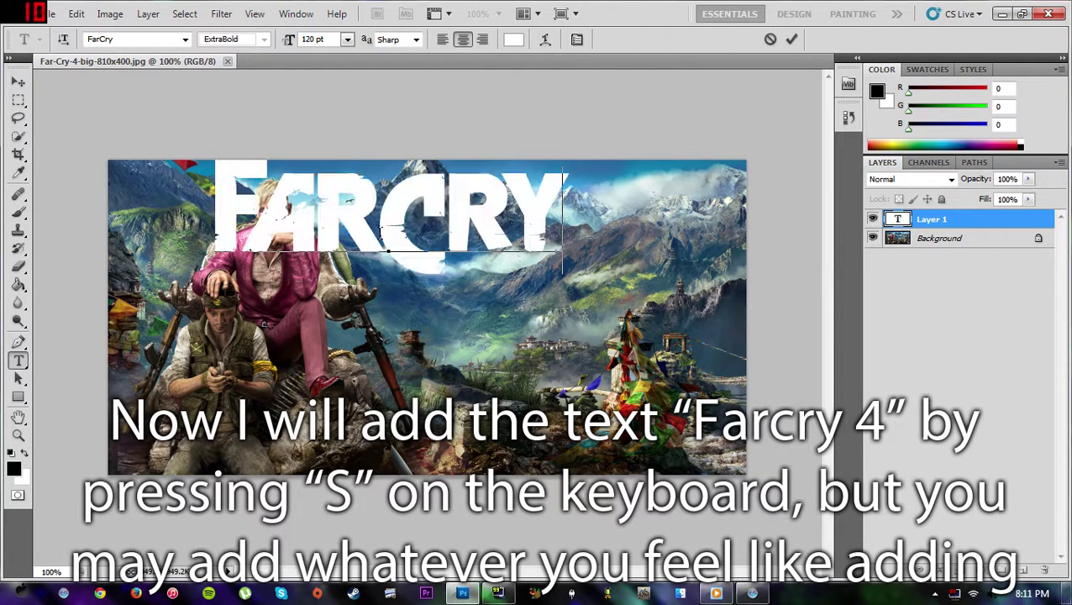
type("4")
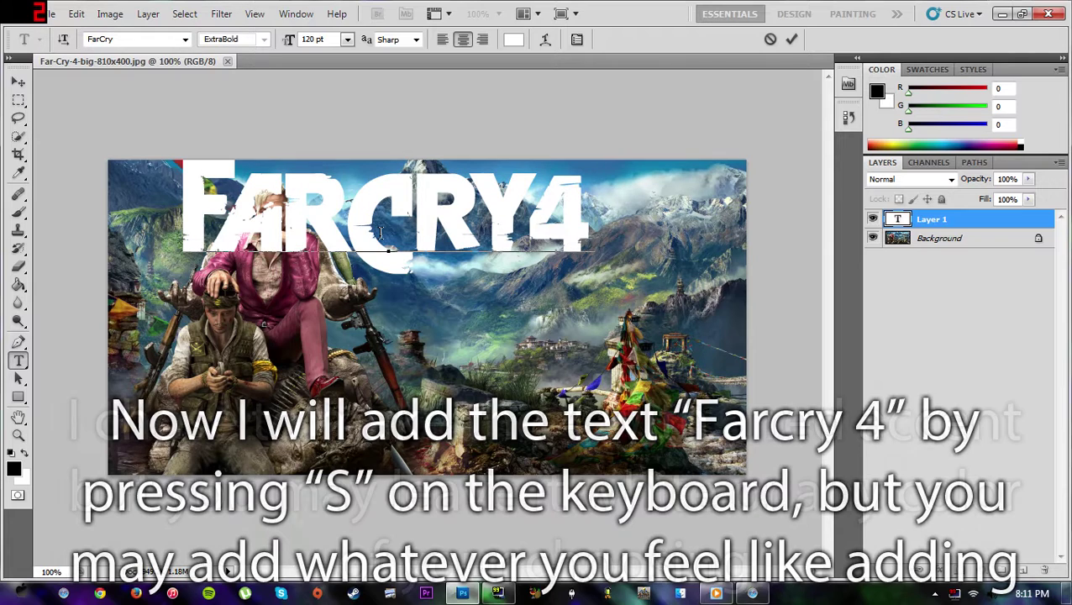
key("BackSpace")
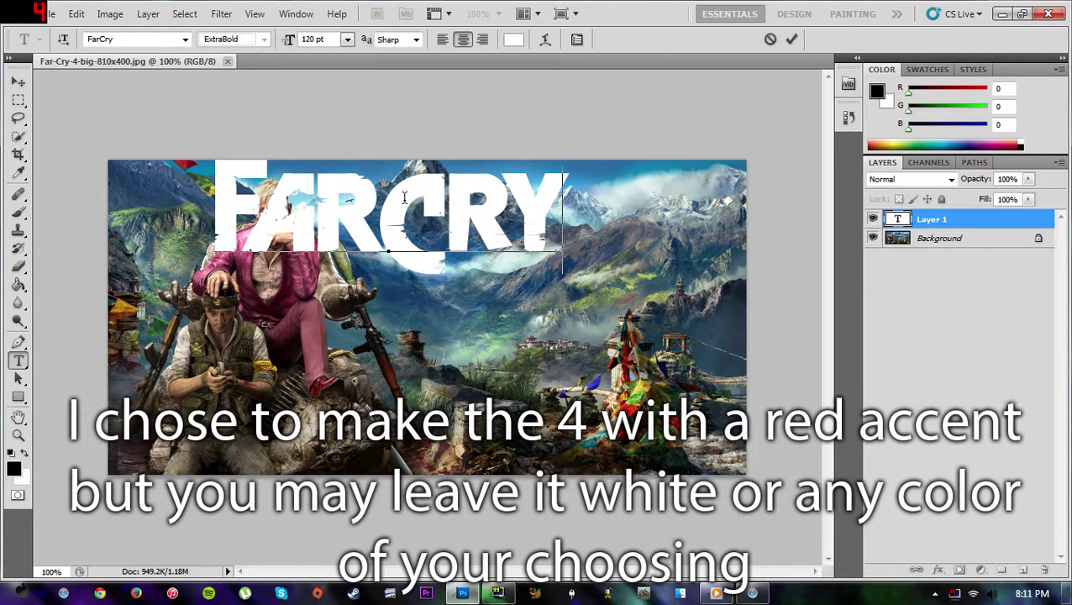
- Add a red (ff0000) 4 after FARCRY and nudge the title slightly right
left_click_drag(99, 191, 179, 191)
left_click(513, 40)
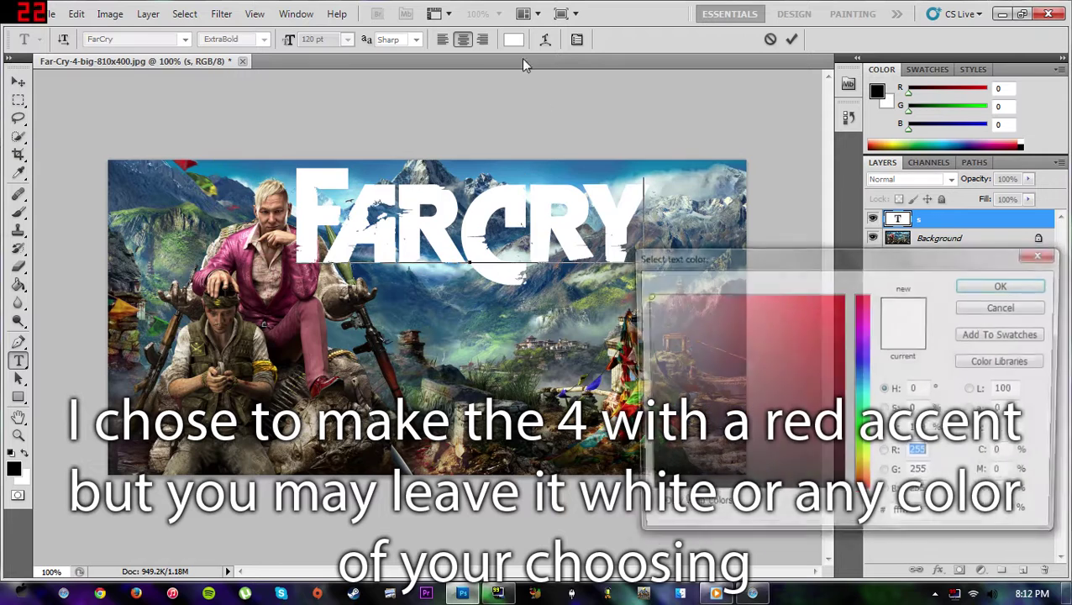
left_click(842, 295)
left_click(997, 286)
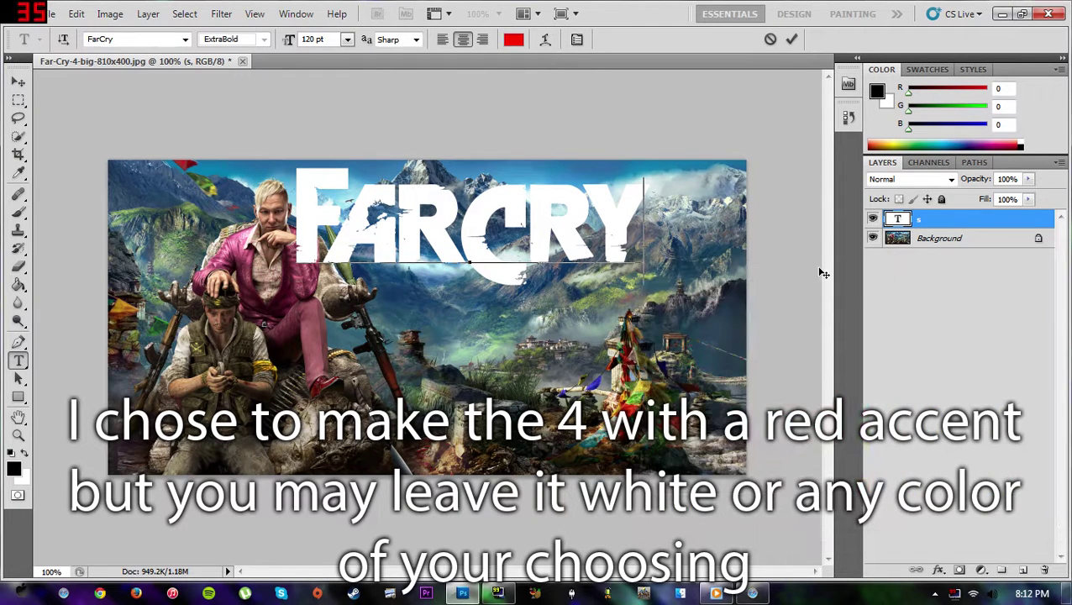
type("4")
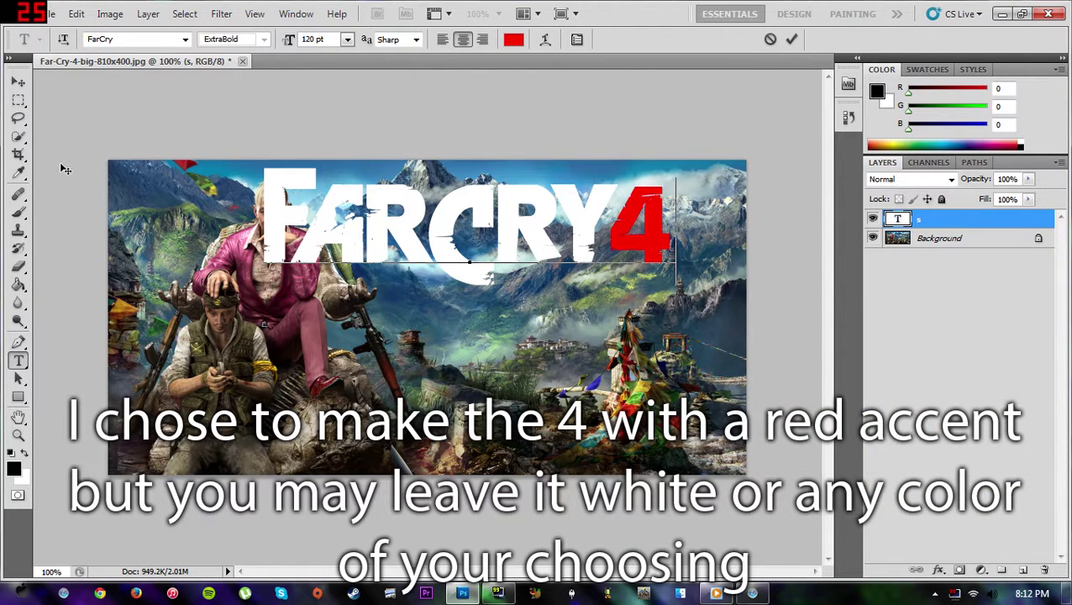
left_click(19, 82)
left_click_drag(436, 242, 476, 240)
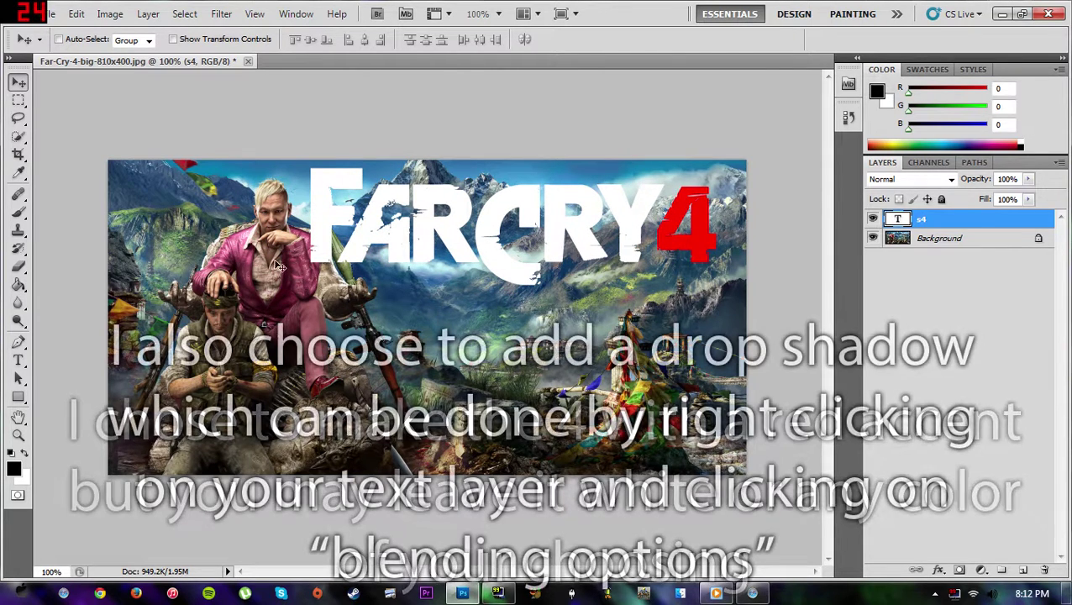
- Apply a Drop Shadow to the FARCRY4 text layer through Blending Options
right_click(984, 231)
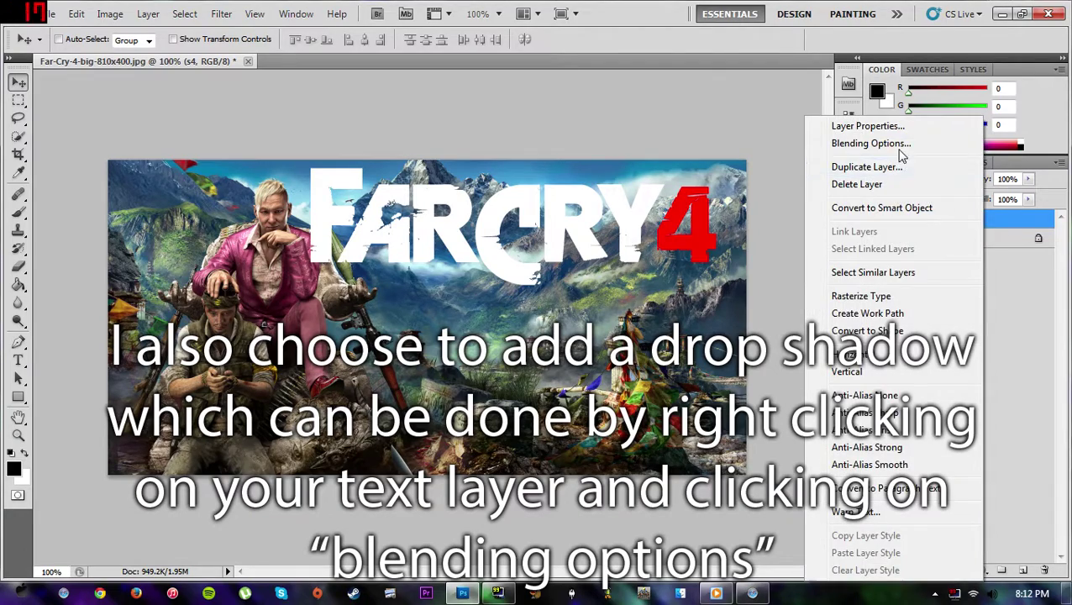
left_click(840, 144)
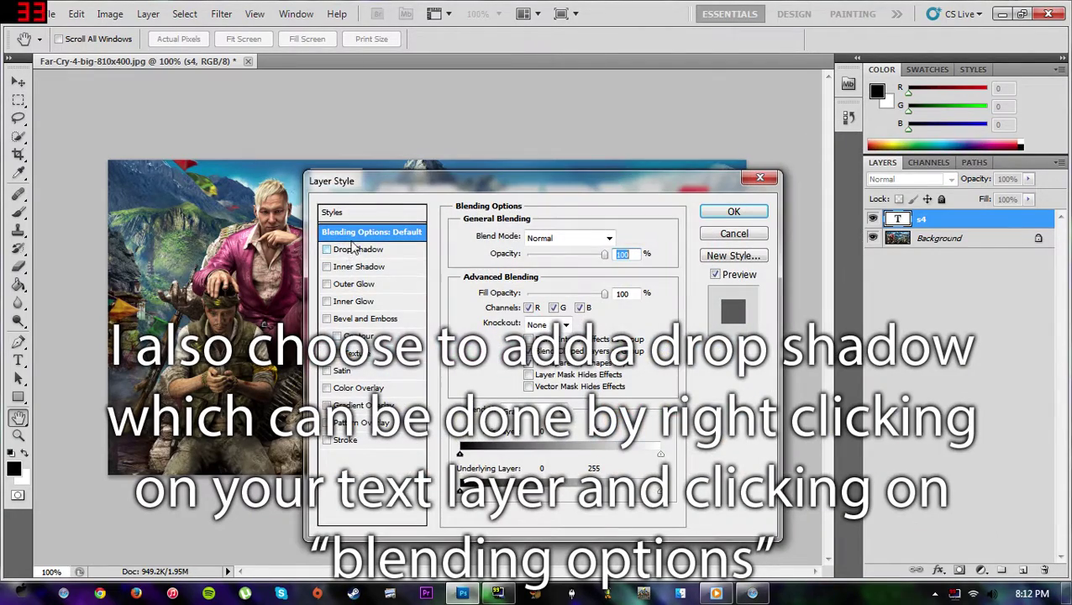
left_click_drag(409, 181, 573, 301)
left_click(492, 371)
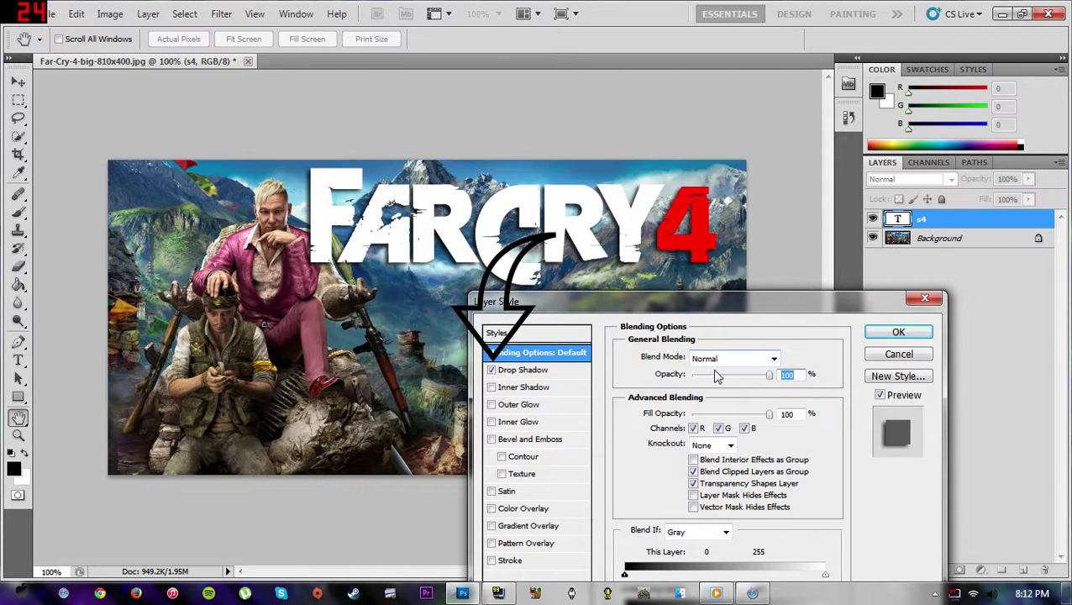
left_click(876, 337)
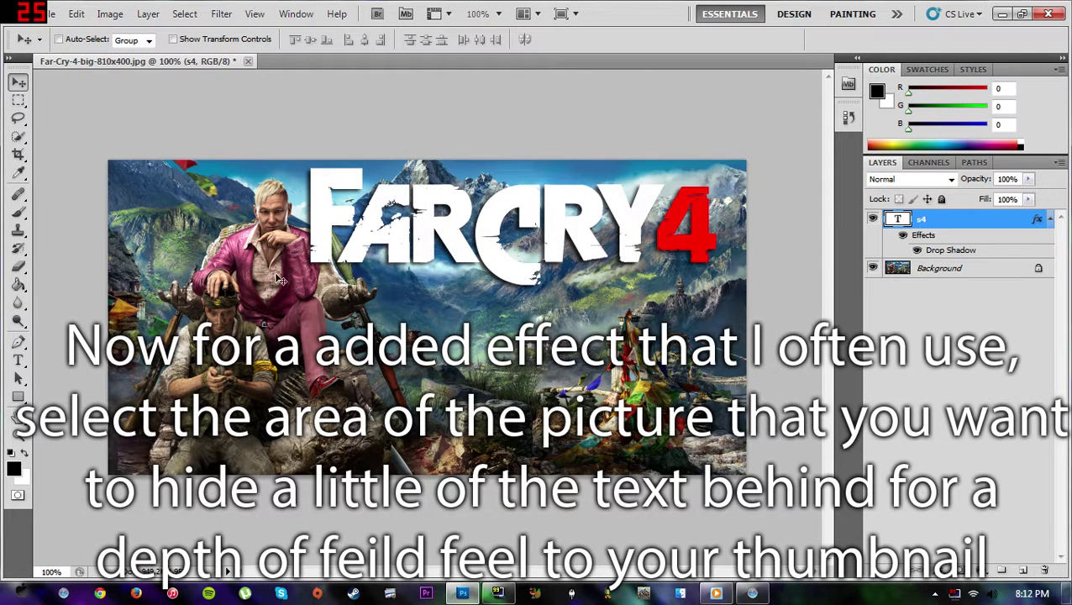
- Select the Background layer and zoom in on the man in the pink jacket
left_click(942, 271)
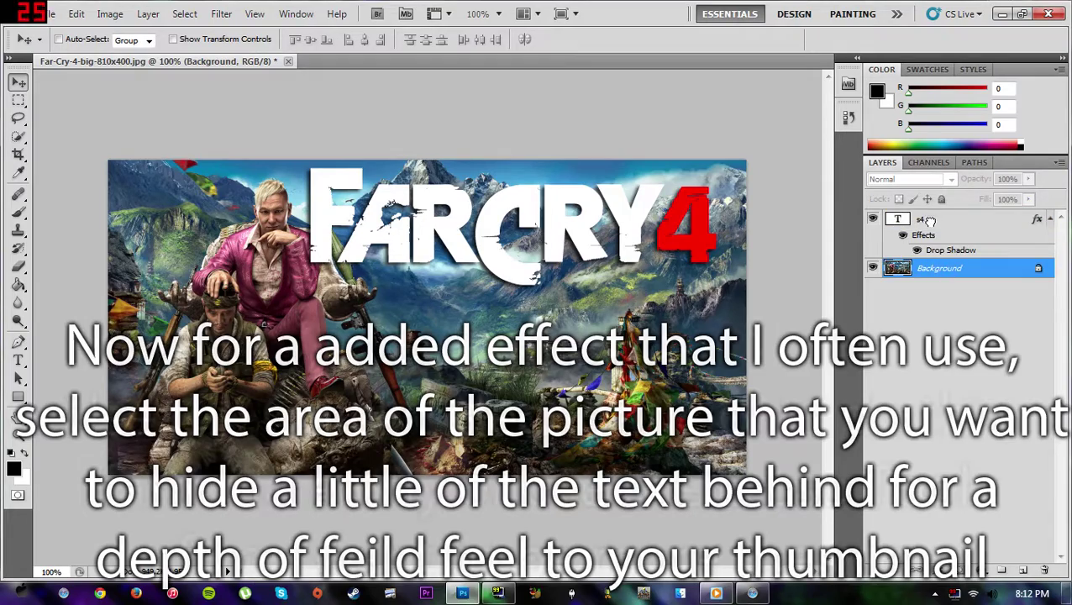
left_click_drag(907, 250, 927, 259)
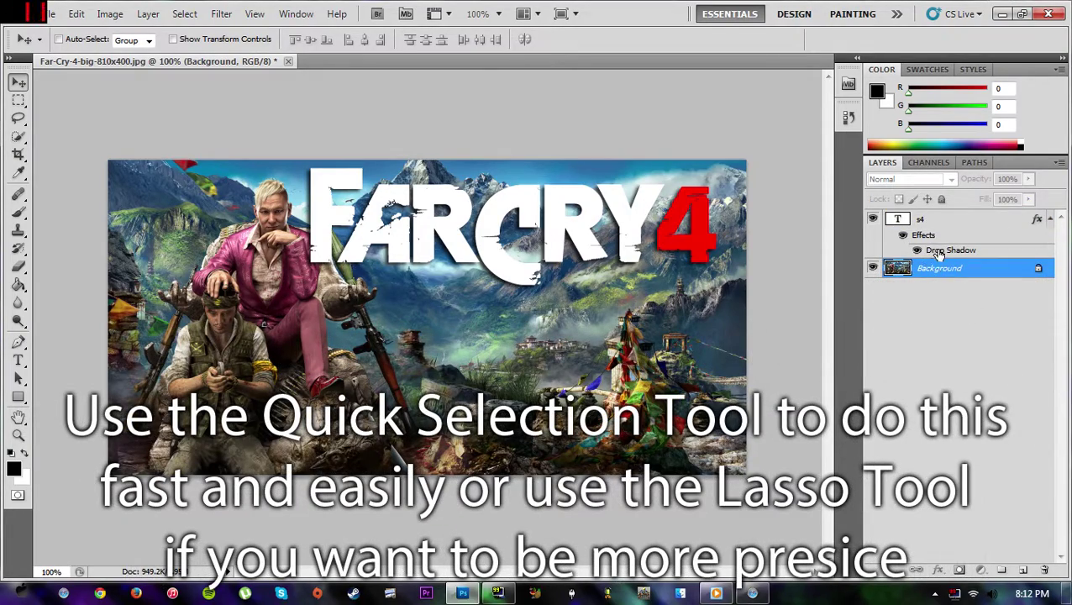
key("z")
left_click(310, 248)
left_click(256, 225)
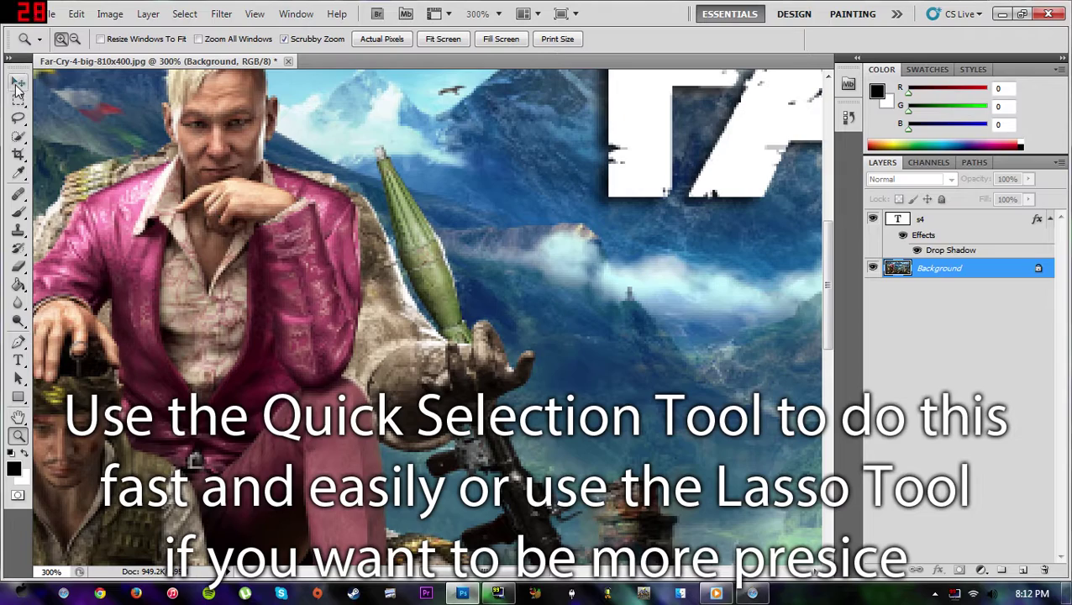
left_click(19, 418)
left_click_drag(227, 263, 367, 361)
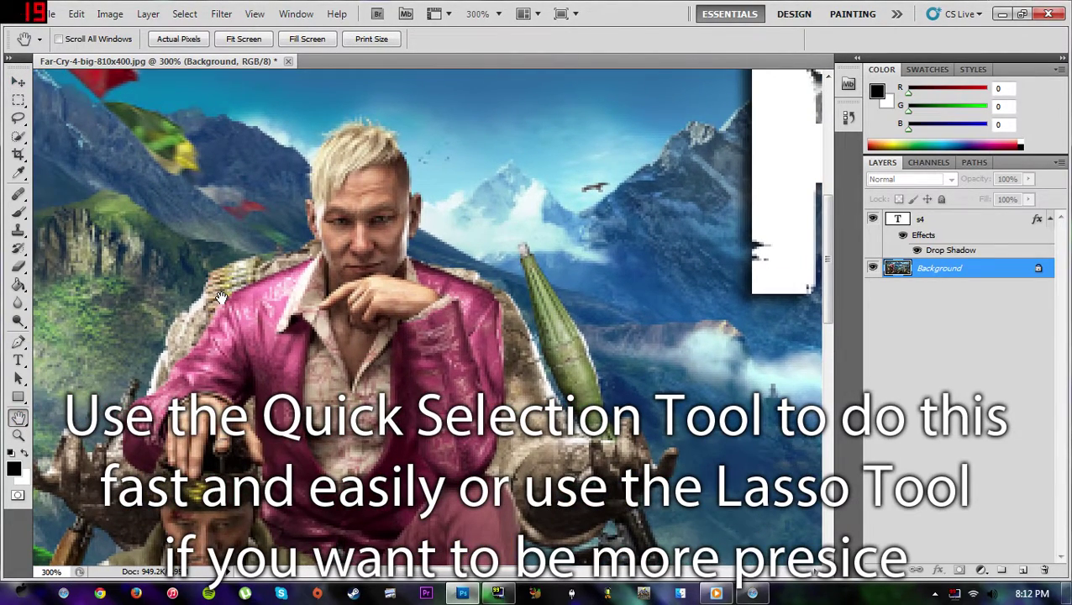
- Quick-select the man's shoulder, hair, face, arm and the chair armrest, then shrink the brush
left_click(18, 135)
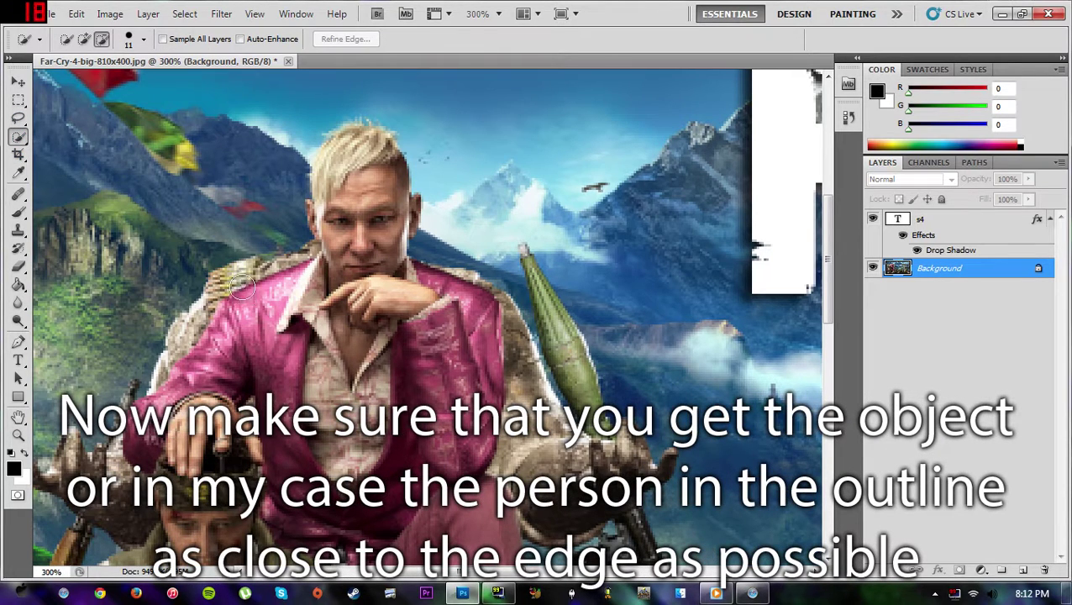
mouse_move(237, 287)
left_mouse_down()
mouse_move(323, 261)
mouse_move(331, 210)
left_mouse_up()
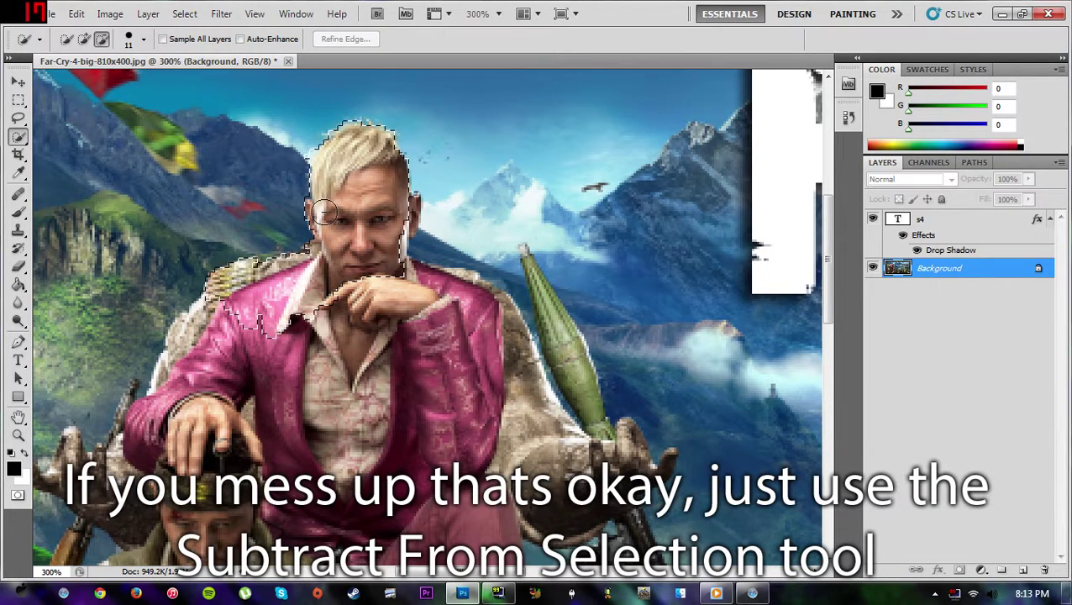
mouse_move(329, 210)
left_mouse_down()
mouse_move(351, 193)
mouse_move(403, 215)
left_mouse_up()
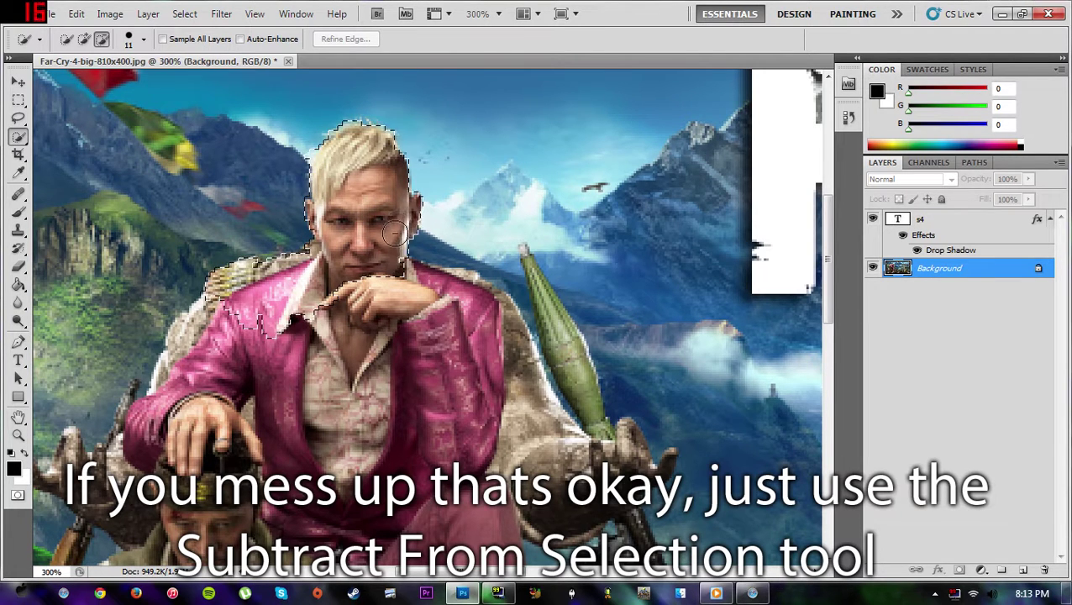
mouse_move(402, 215)
left_mouse_down()
mouse_move(394, 274)
mouse_move(457, 287)
left_mouse_up()
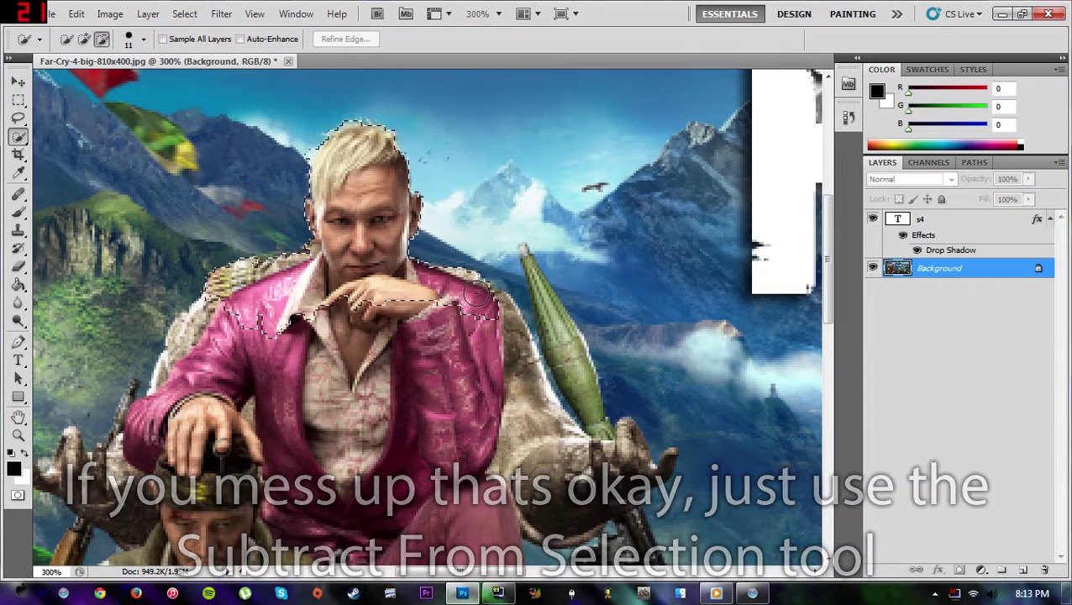
mouse_move(457, 288)
left_mouse_down()
mouse_move(501, 320)
mouse_move(541, 406)
left_mouse_up()
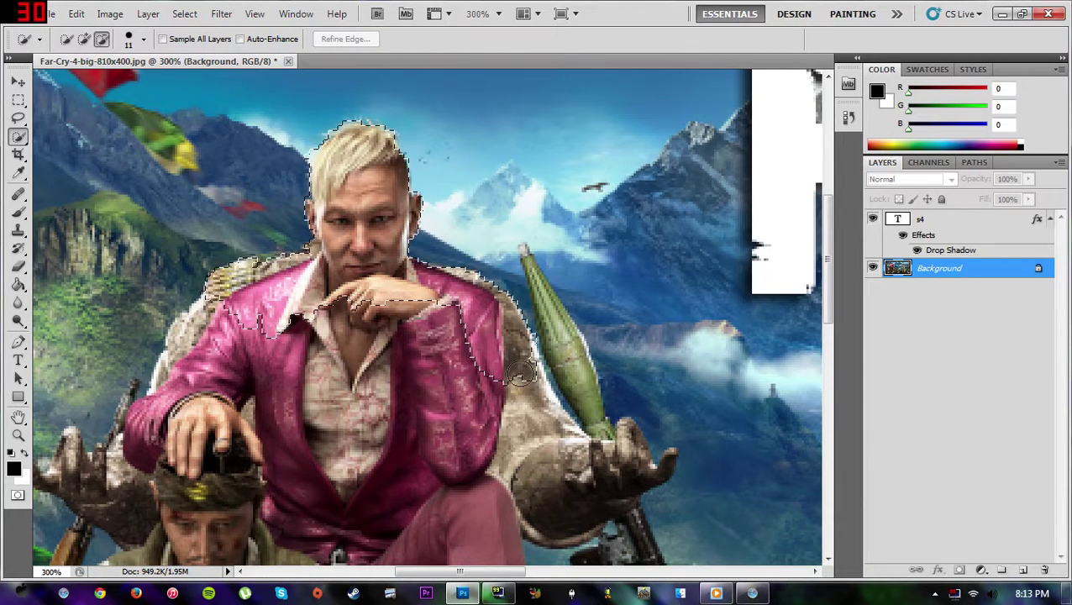
left_click_drag(541, 406, 617, 407)
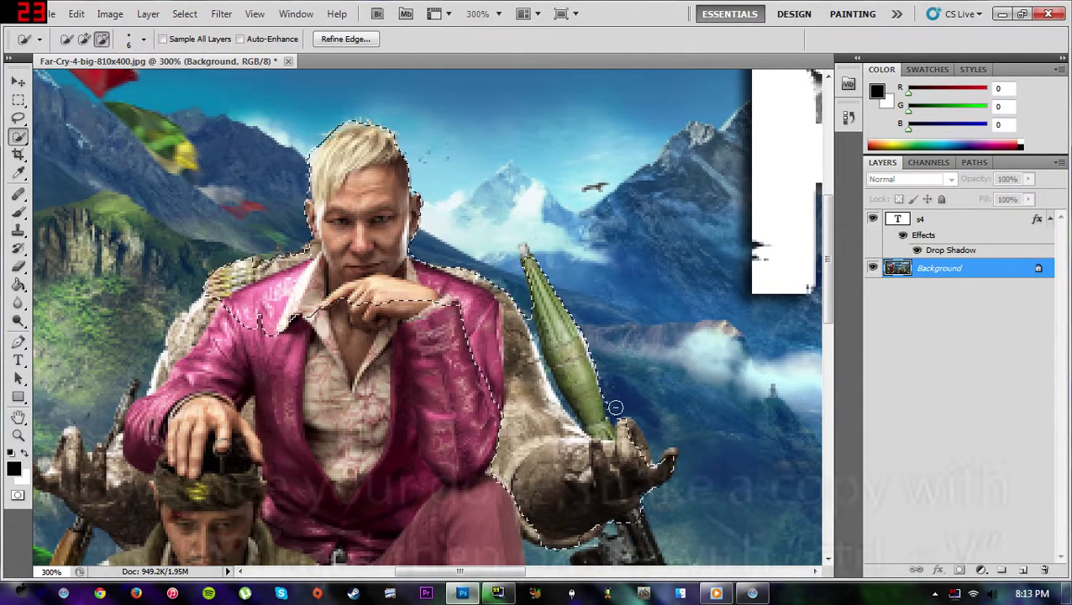
key("bracketleft")
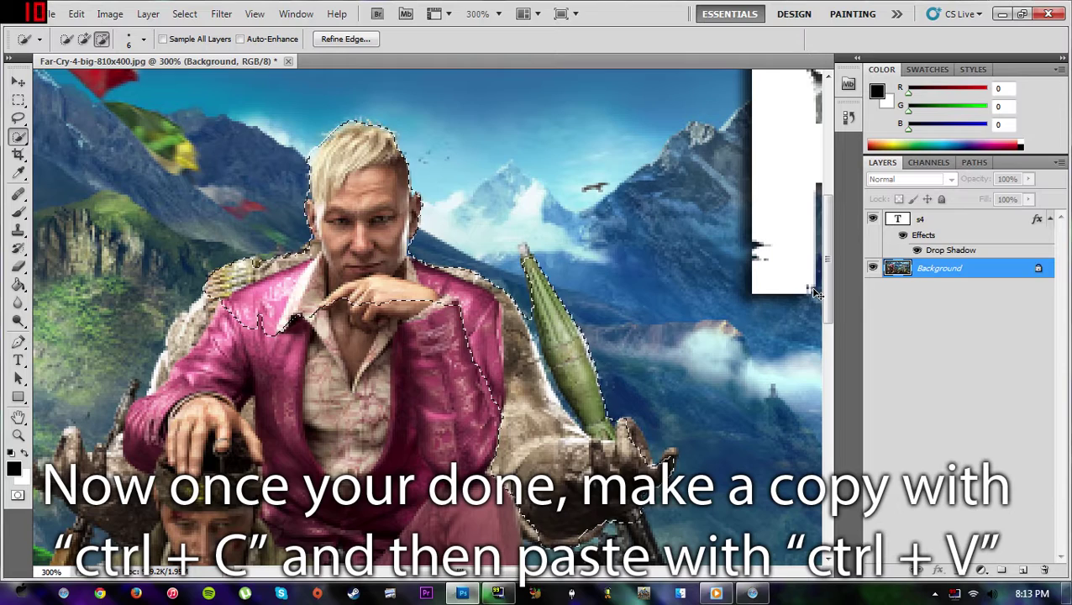
- Copy the selected character to a new Layer 1 and place the text layer beneath it
key("ctrl+c")
key("ctrl+v")
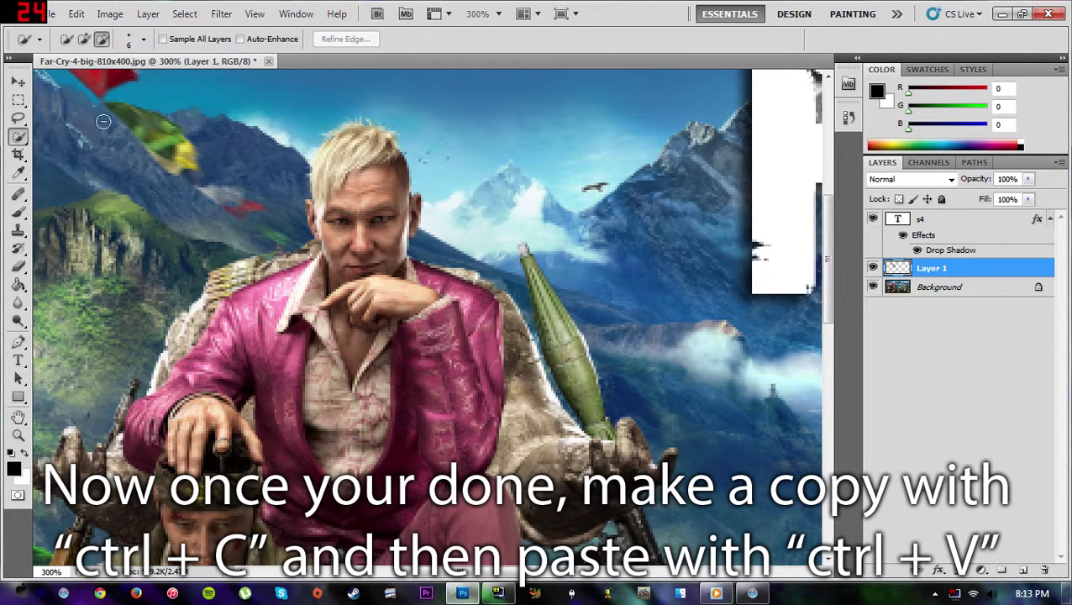
key("v")
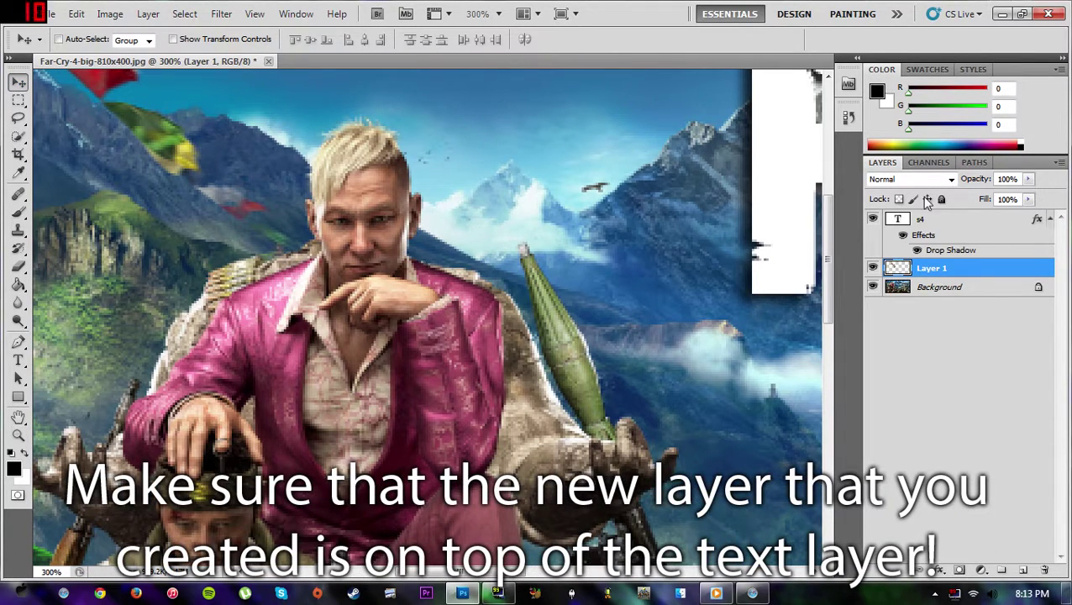
left_click_drag(970, 220, 942, 280)
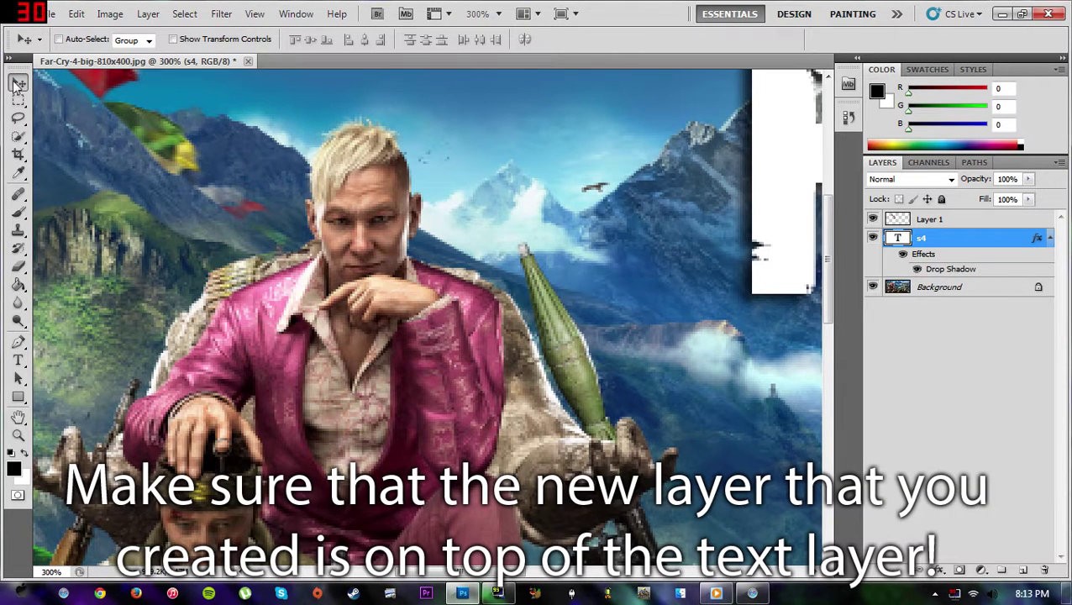
- Slide the FARCRY4 title behind the character and view the image at 100%
left_click_drag(731, 196, 330, 204)
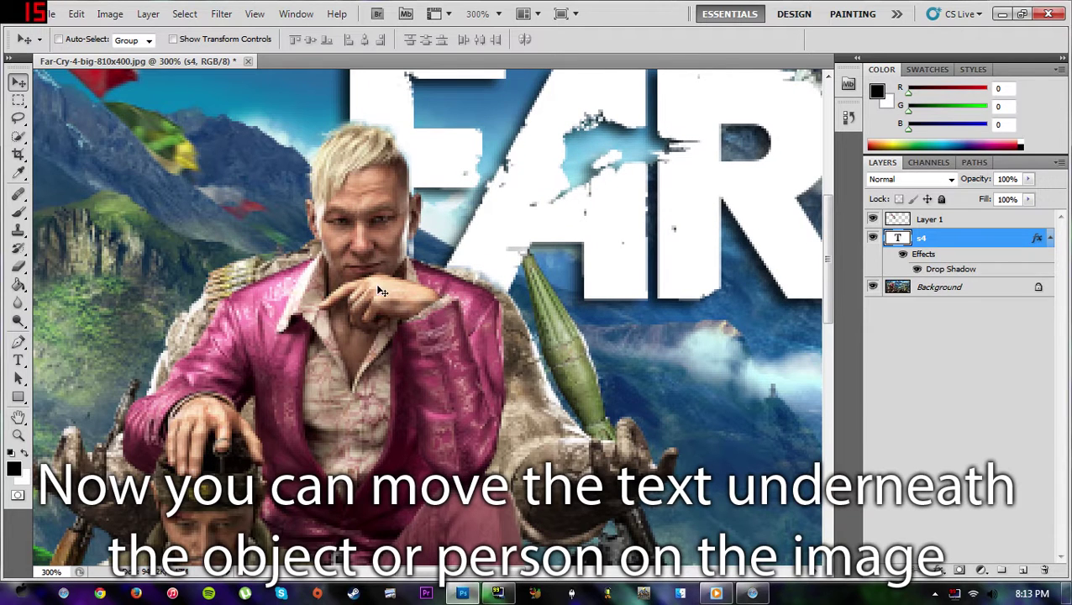
left_click_drag(538, 208, 522, 221)
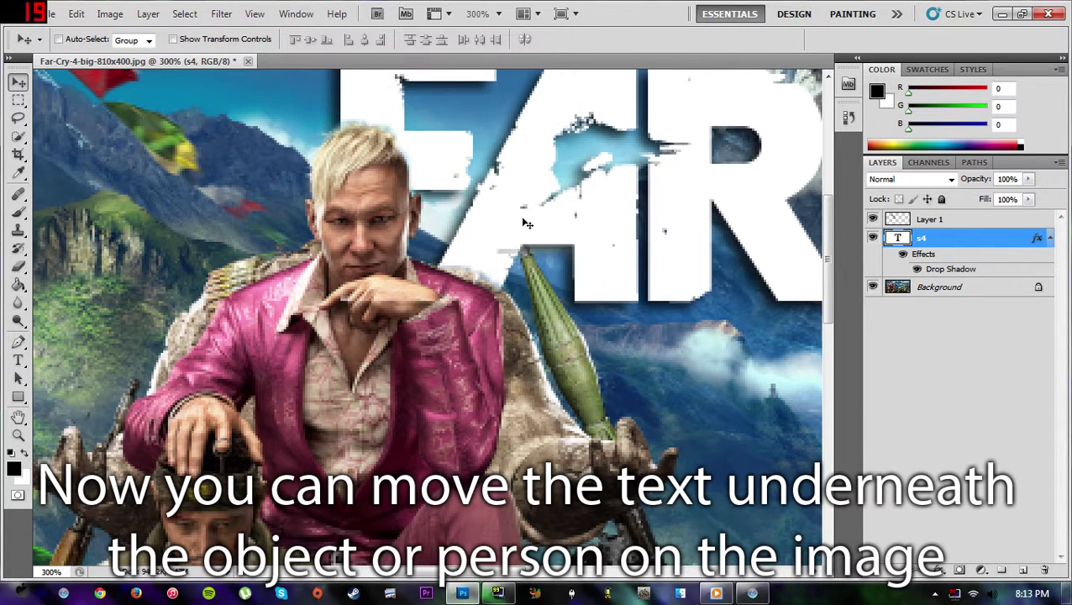
left_click_drag(459, 228, 475, 208)
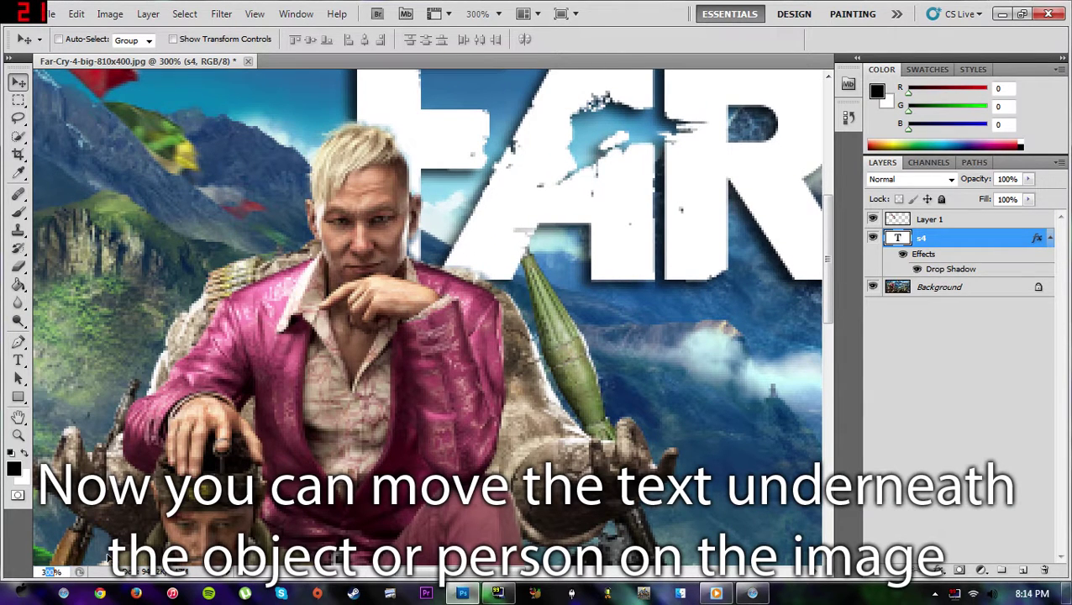
type("100")
key("Return")
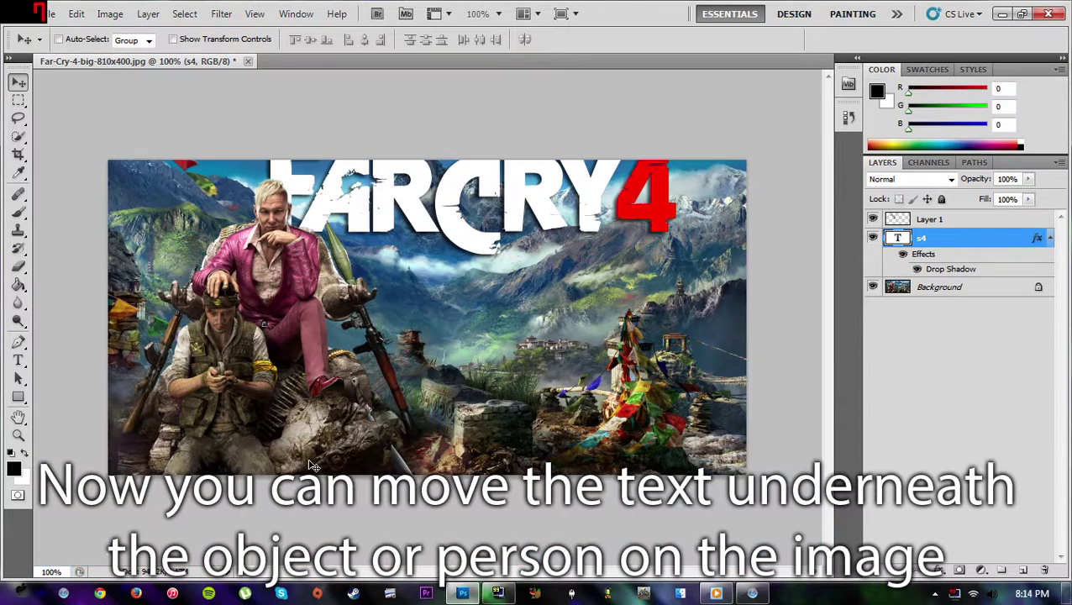
- Nudge the FARCRY4 title right and slightly down so it sits beside the seated man
mouse_move(568, 218)
left_mouse_down()
mouse_move(606, 225)
mouse_move(610, 237)
left_mouse_up()
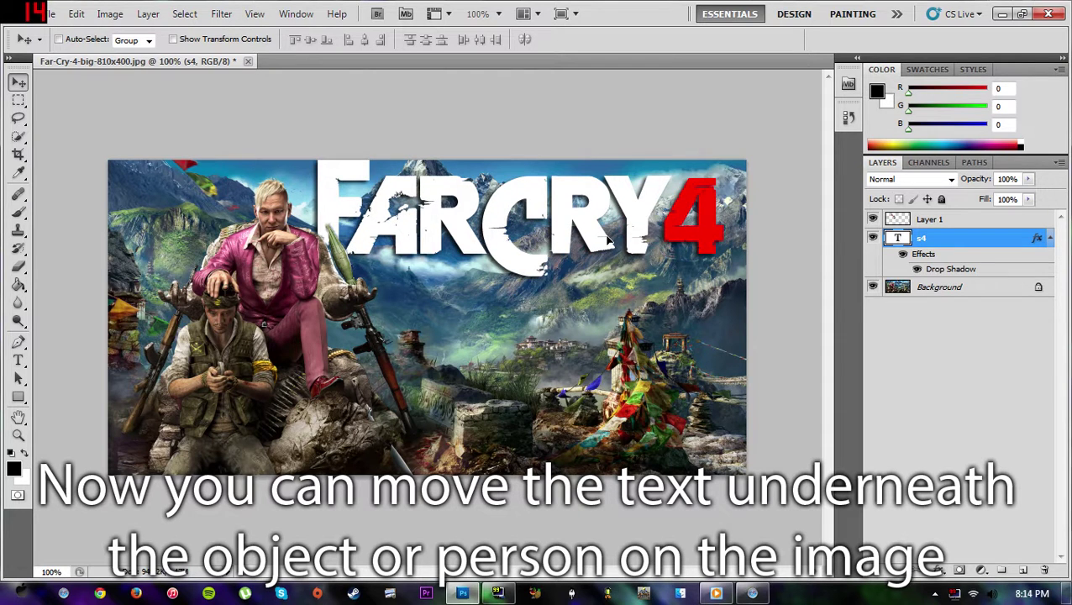
left_click_drag(610, 239, 605, 242)
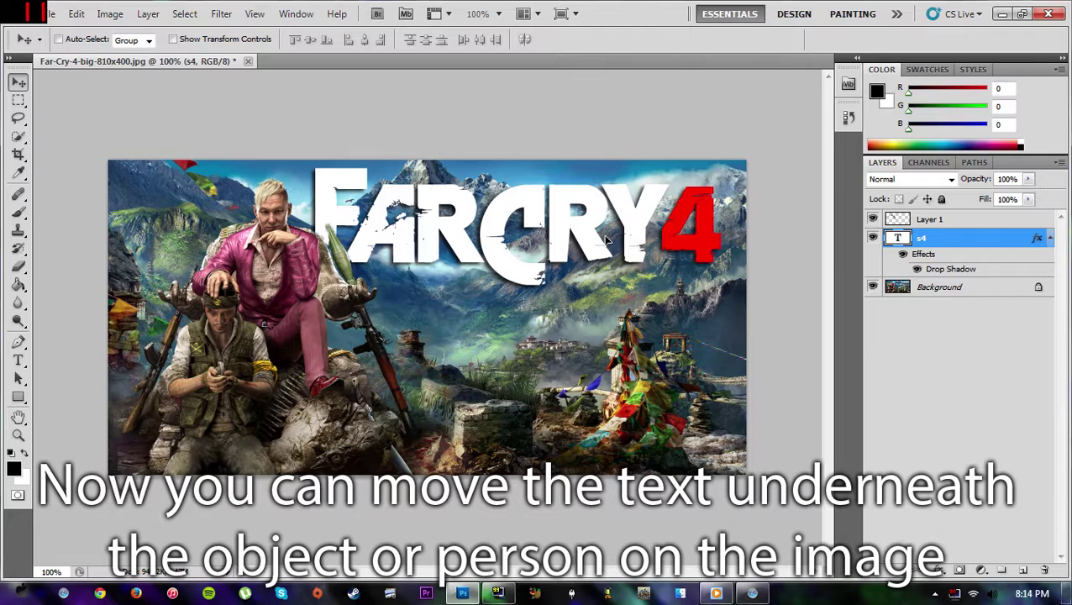
left_click_drag(605, 242, 610, 242)
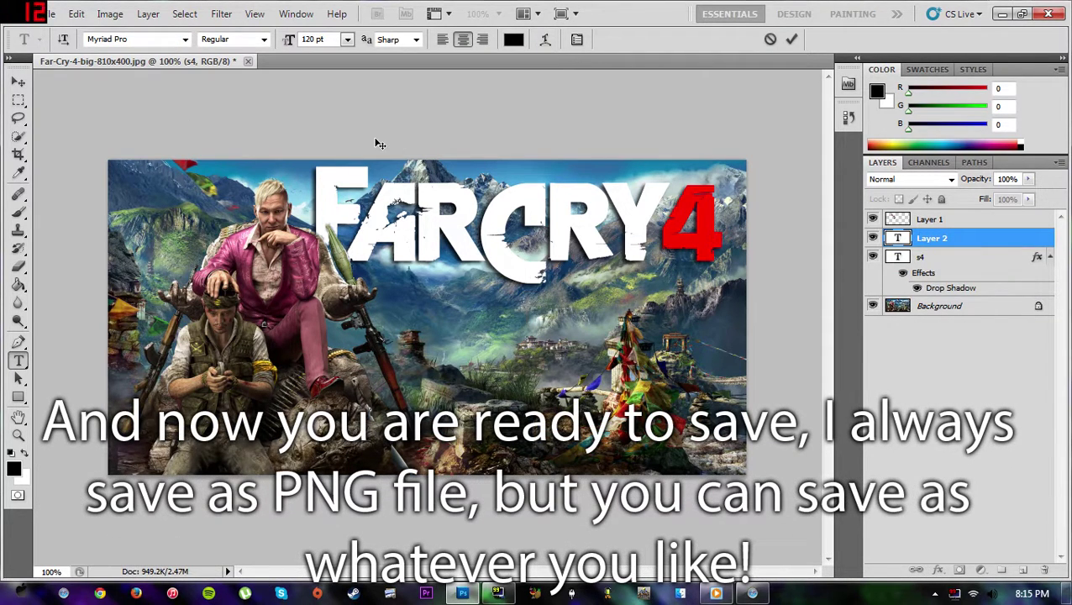
- Start a Save As with PNG chosen as the file format
left_click(51, 14)
left_click(67, 240)
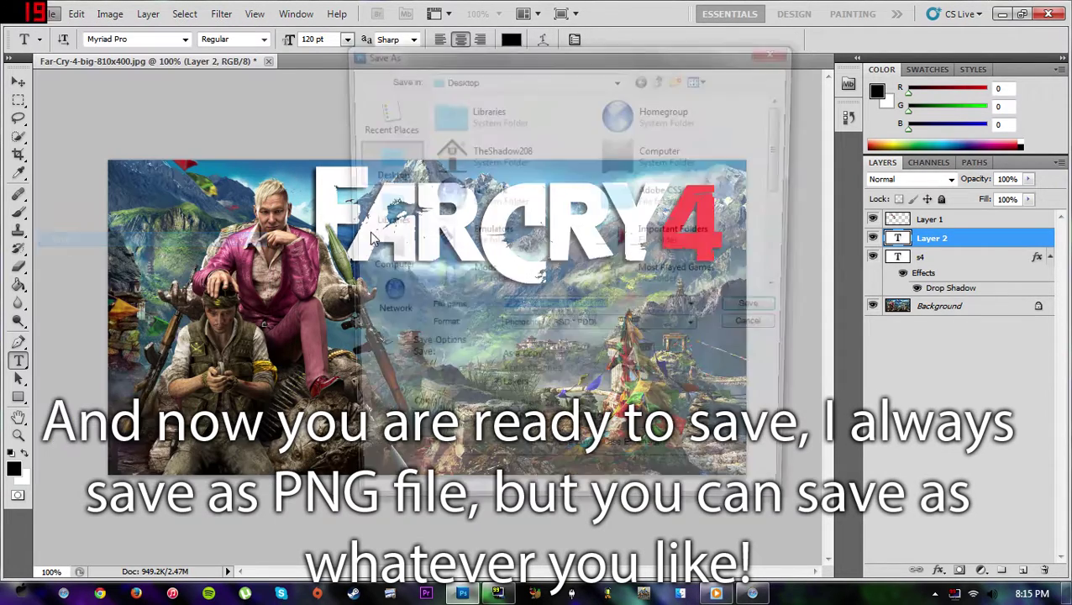
left_click(556, 331)
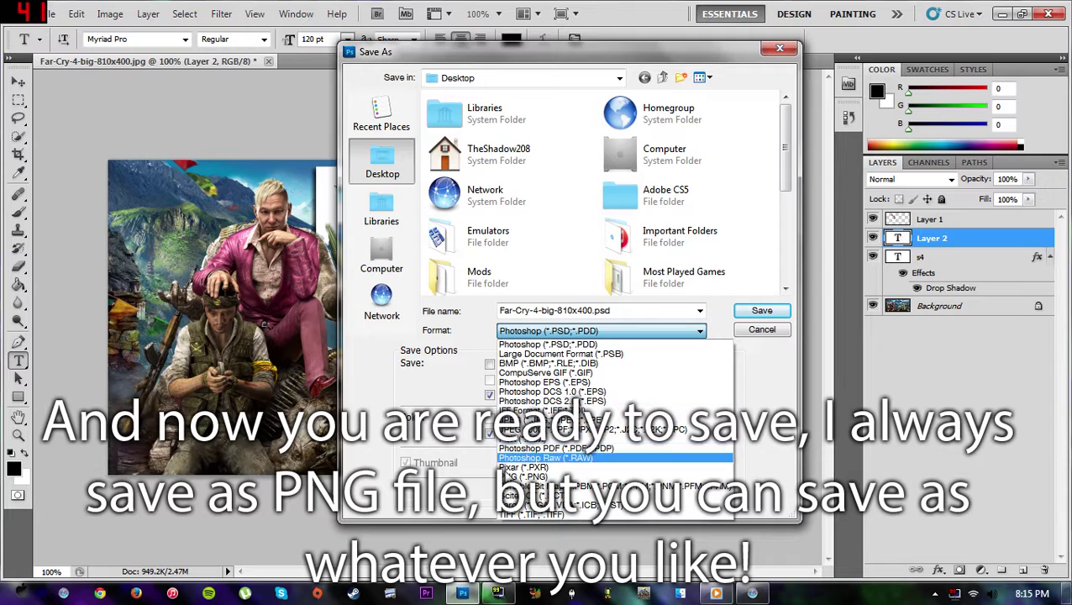
left_click(523, 477)
- Save as 'Far Cry 4 Thumbnail tutorial' PNG, then quit Photoshop without saving the original
left_click(700, 311)
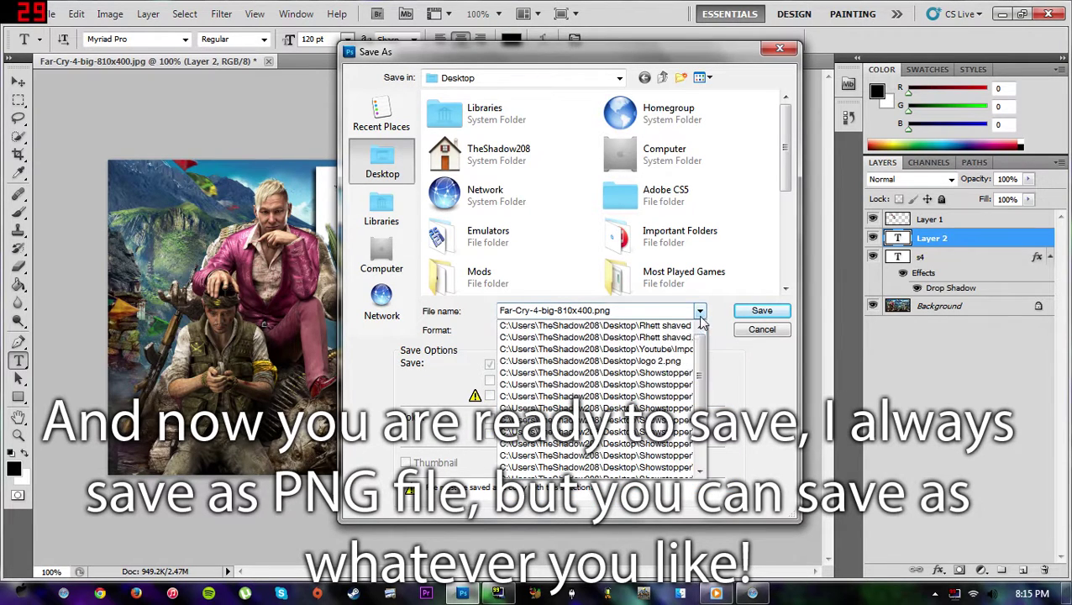
left_click(699, 311)
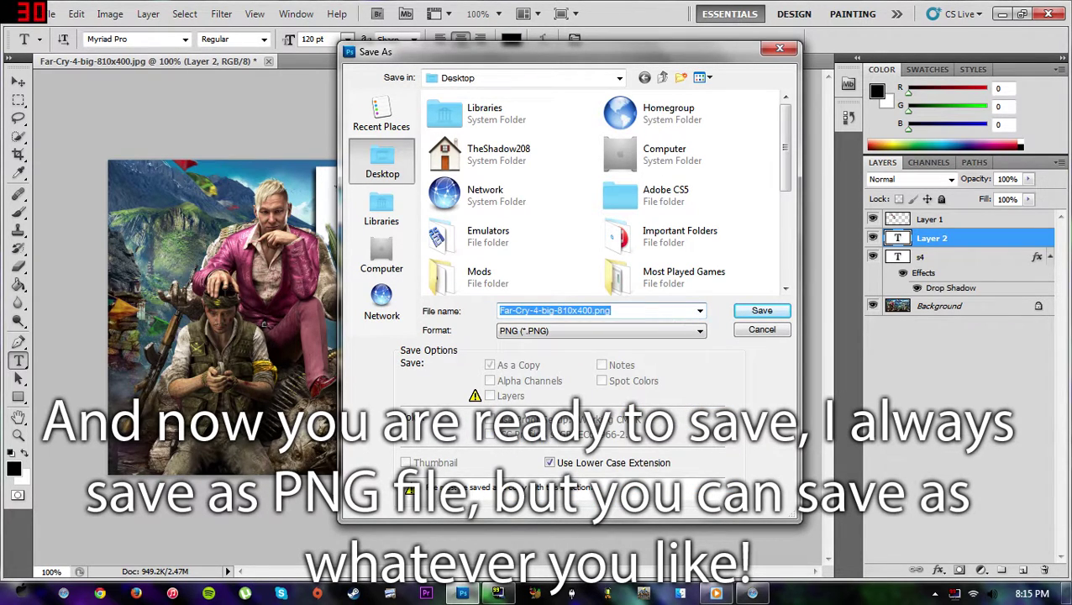
key("End")
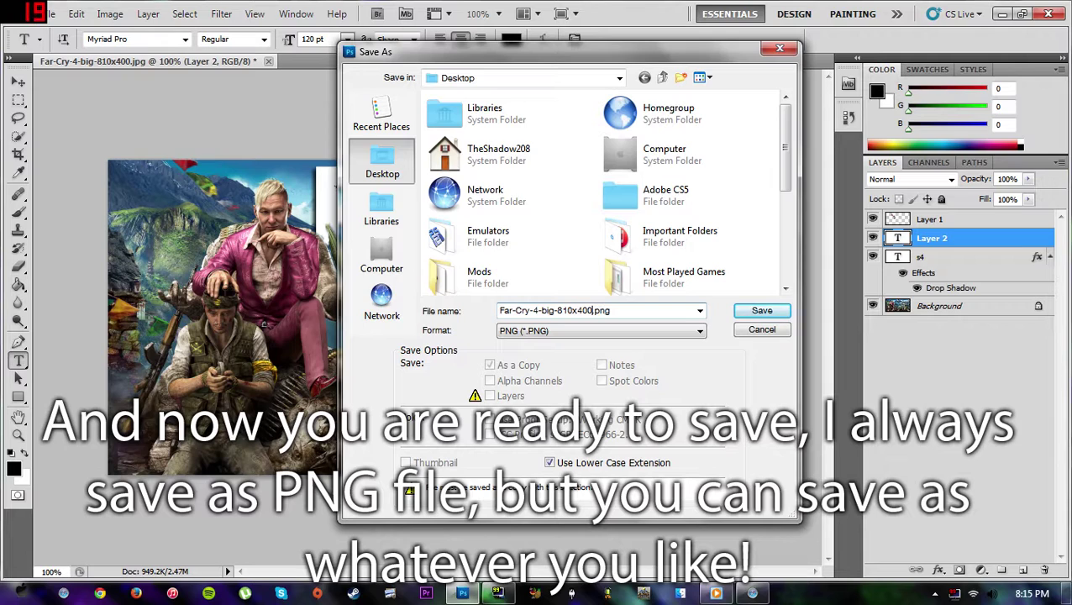
key("BackSpace")
key("BackSpace")
key("BackSpace")
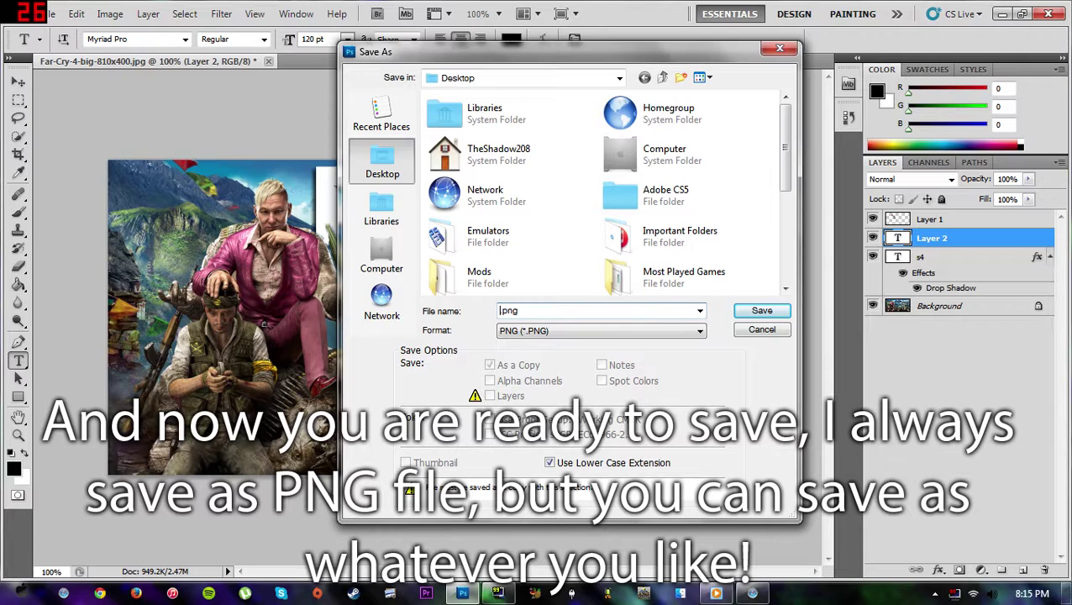
type("Far")
type("cr")
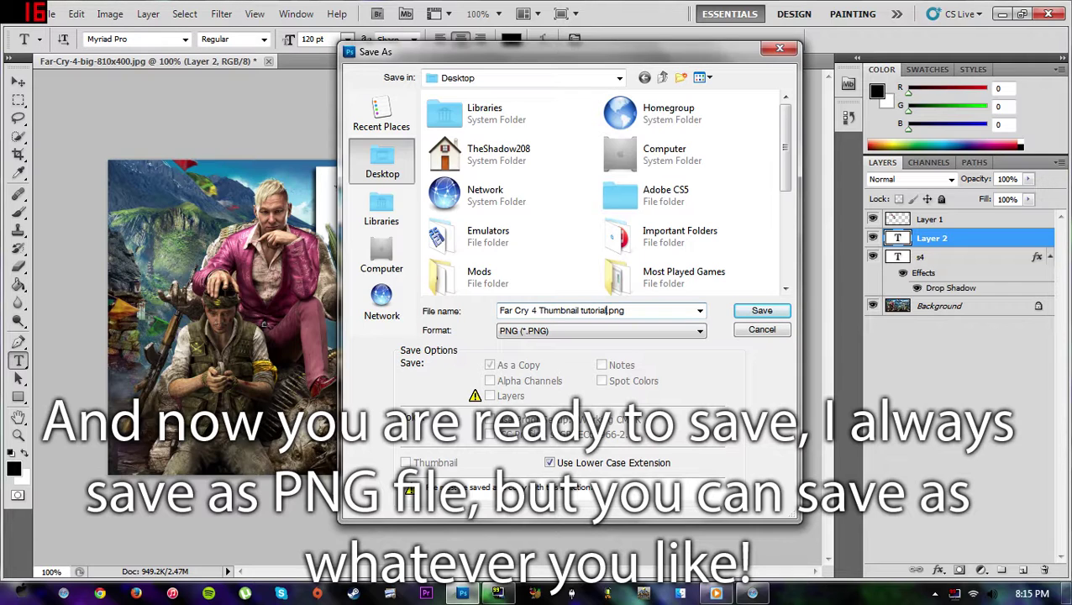
left_click(768, 313)
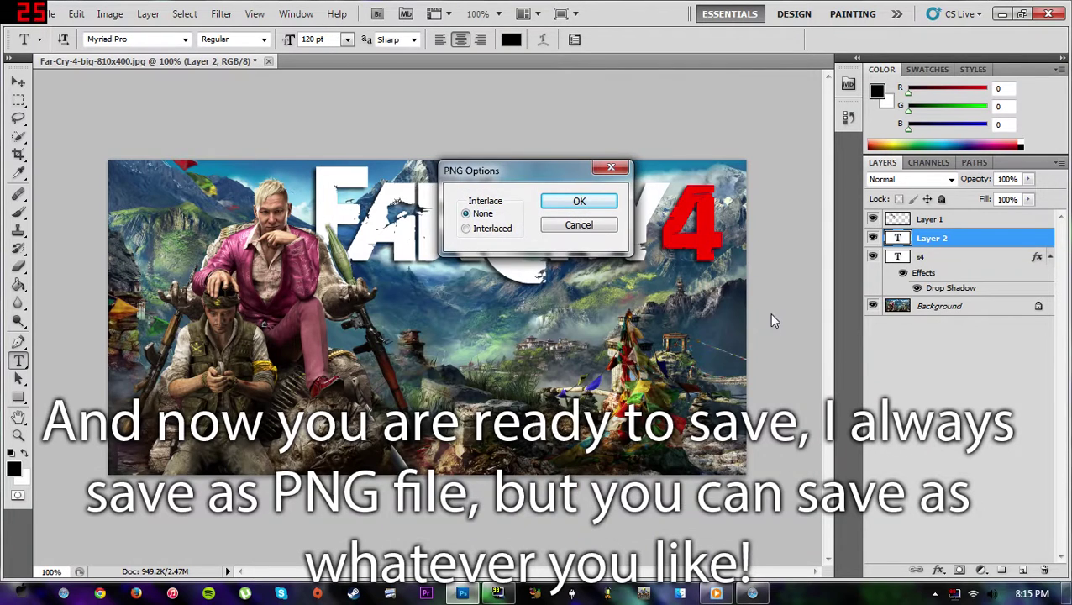
left_click(610, 204)
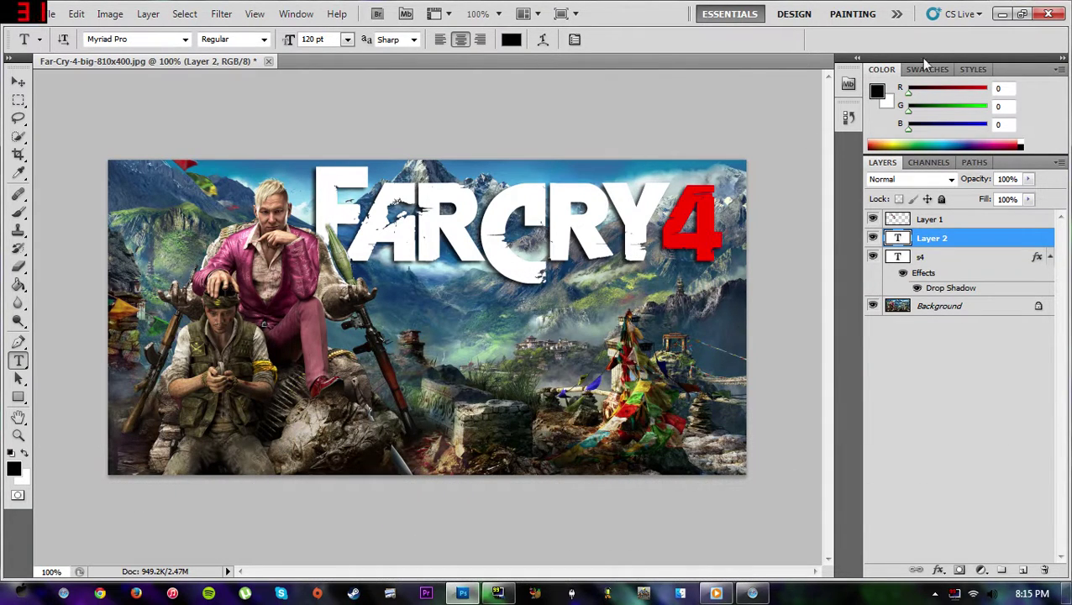
left_click(1056, 15)
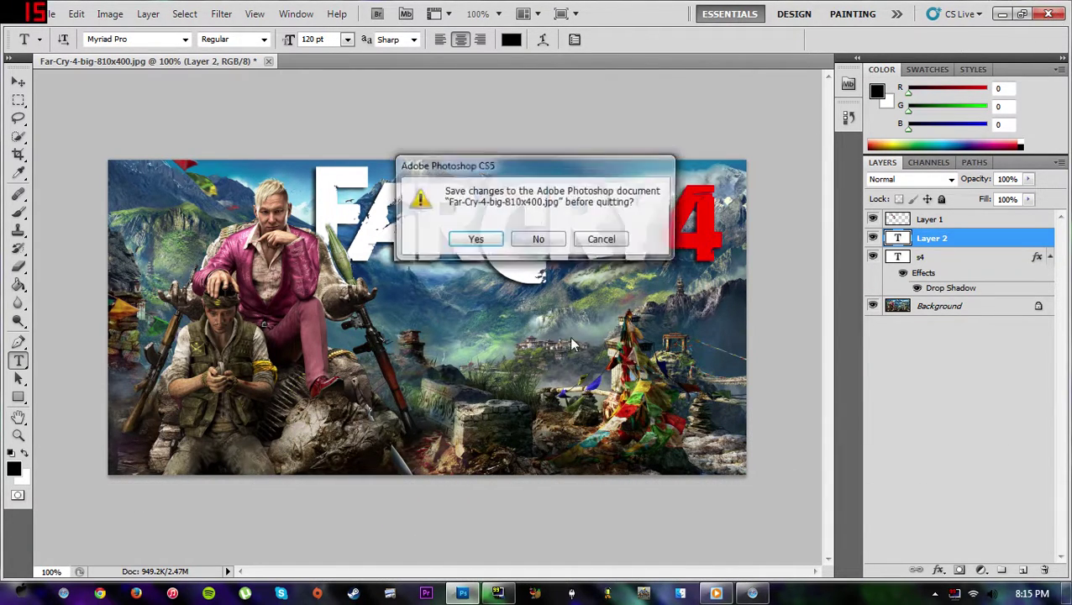
left_click(539, 240)
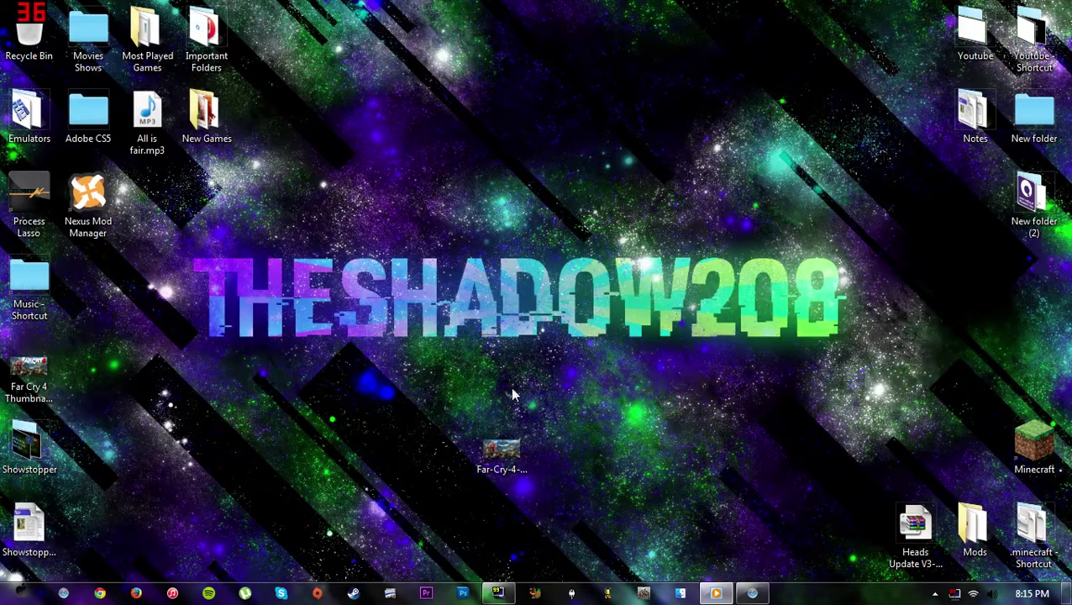
- Open the original Far-Cry-4 JPG in Photo Viewer and flip between it and the new thumbnail
left_click_drag(46, 382, 502, 471)
double_click(502, 458)
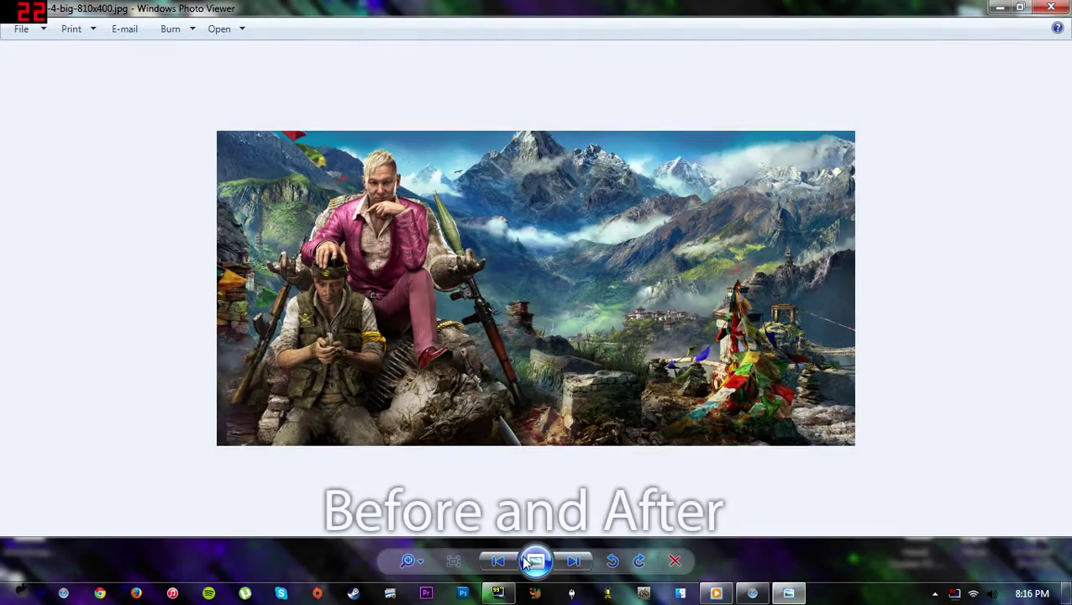
left_click(507, 564)
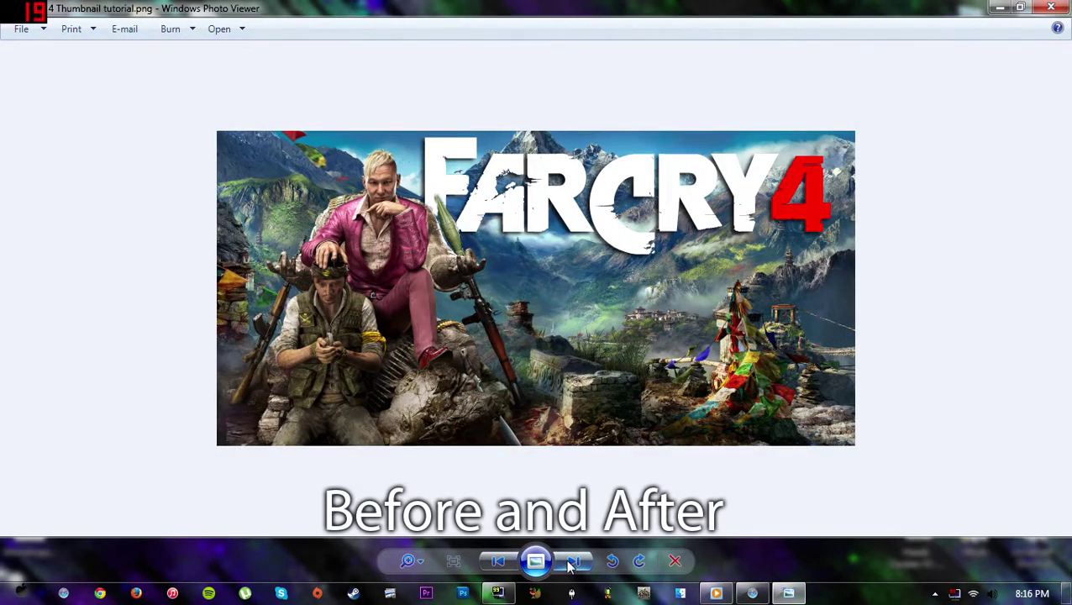
left_click(571, 563)
left_click(497, 561)
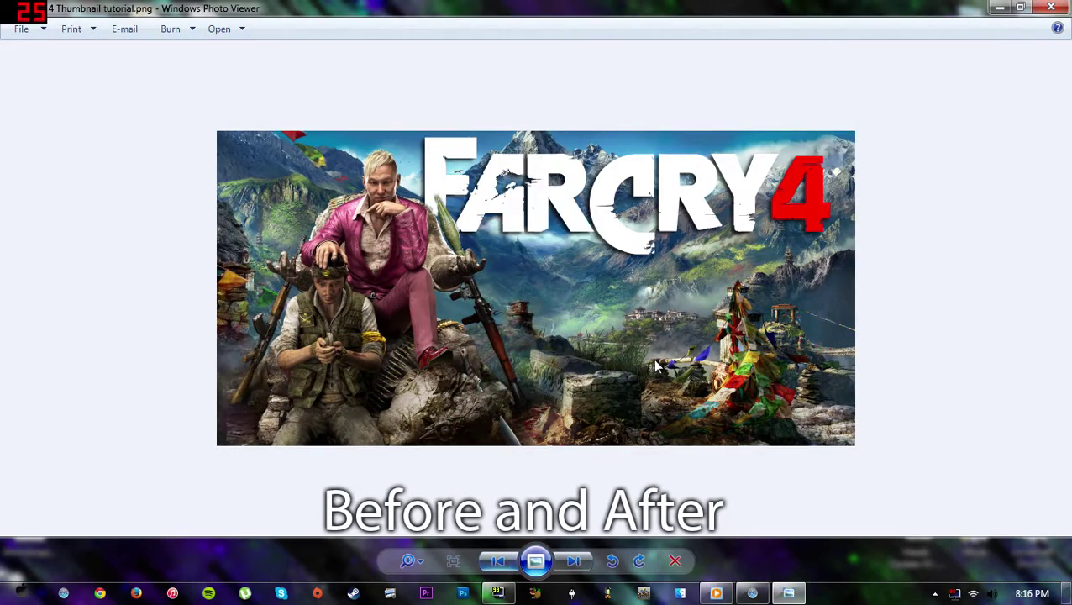